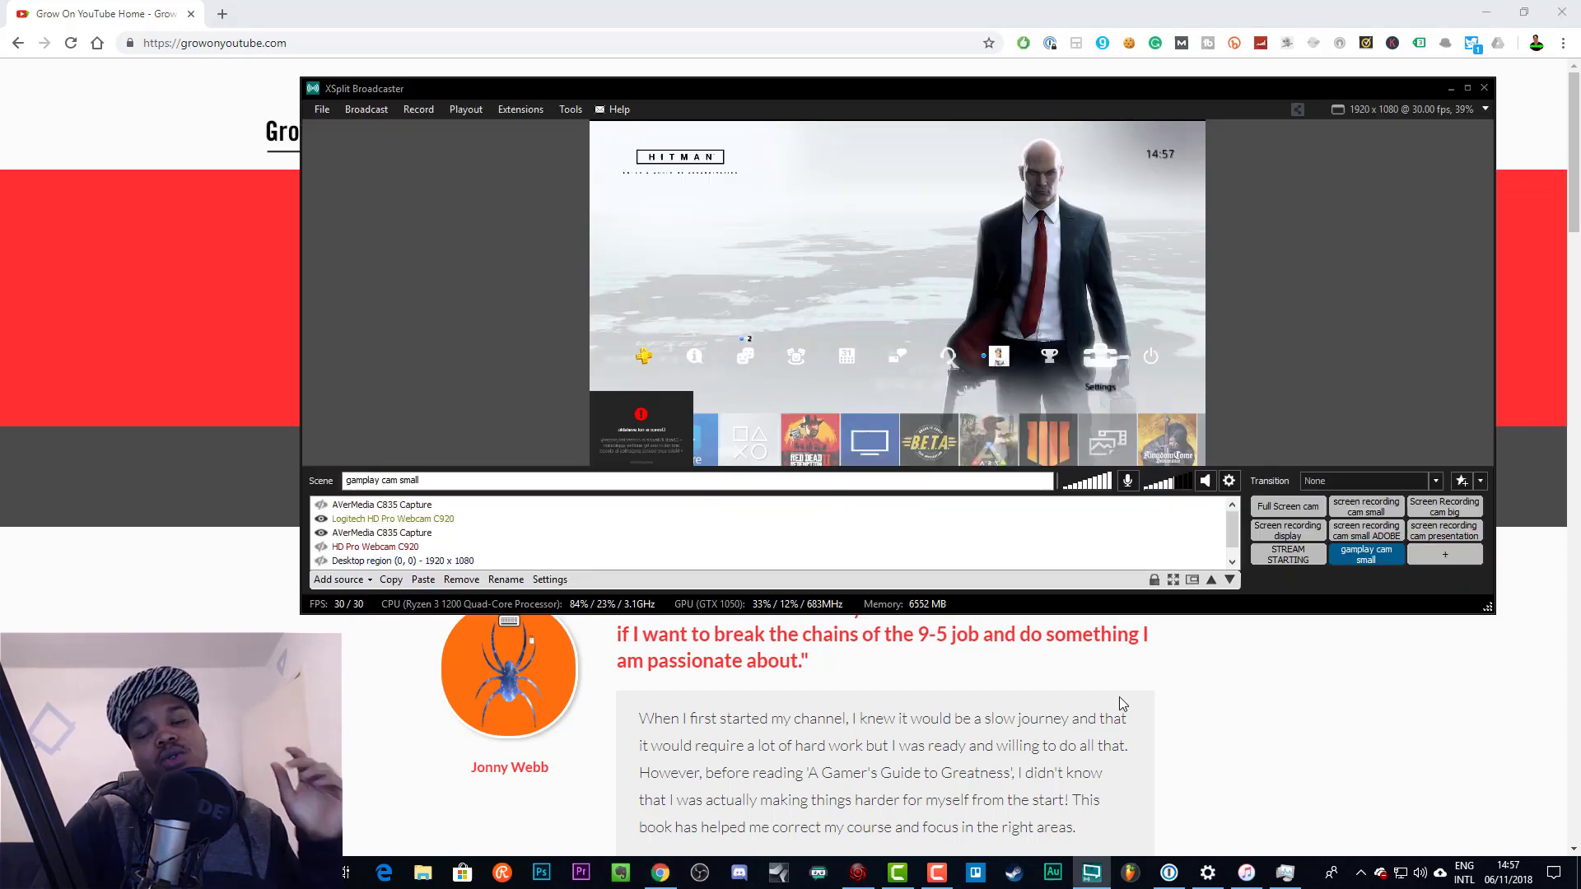
Select the Logitech webcam source and the visible AVerMedia C835 Capture source in the gamplay cam small scene
key("alt+Tab")
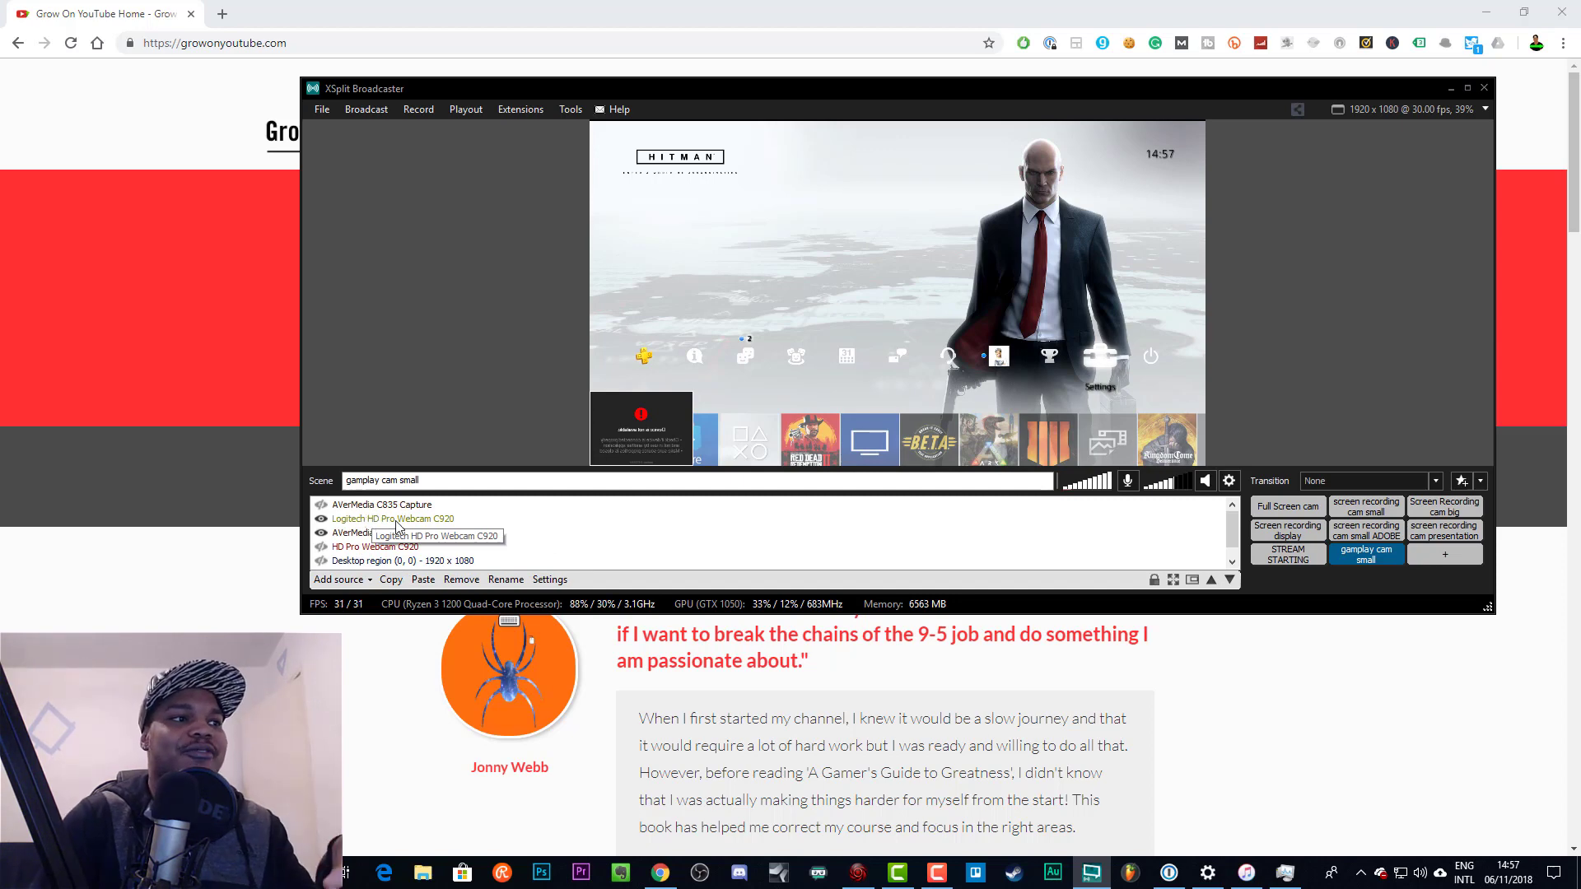
left_click(397, 521)
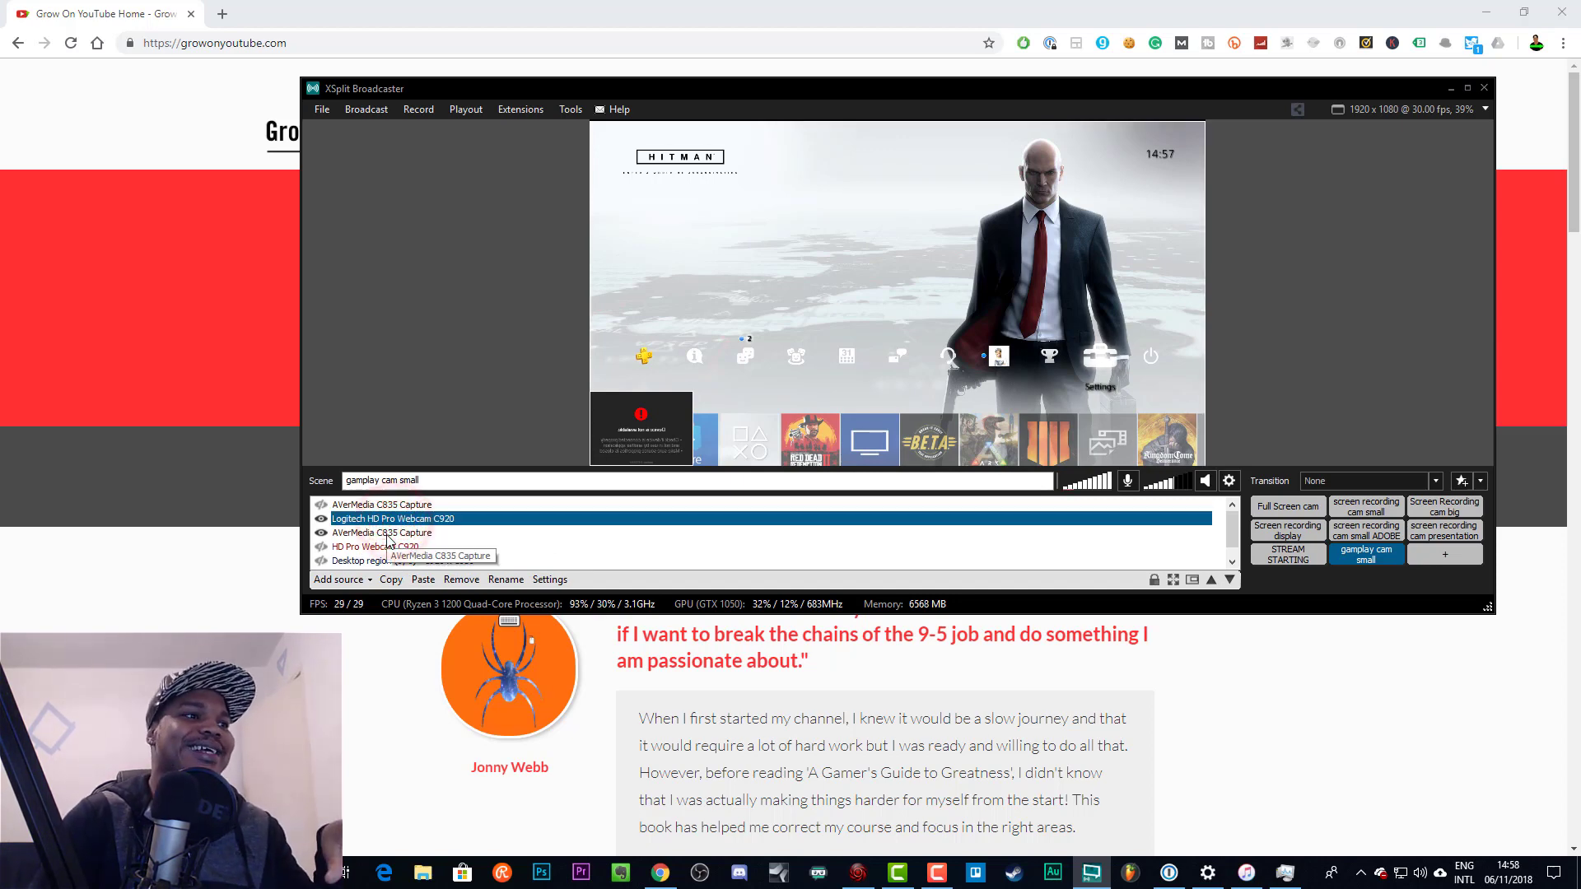
left_click(388, 535)
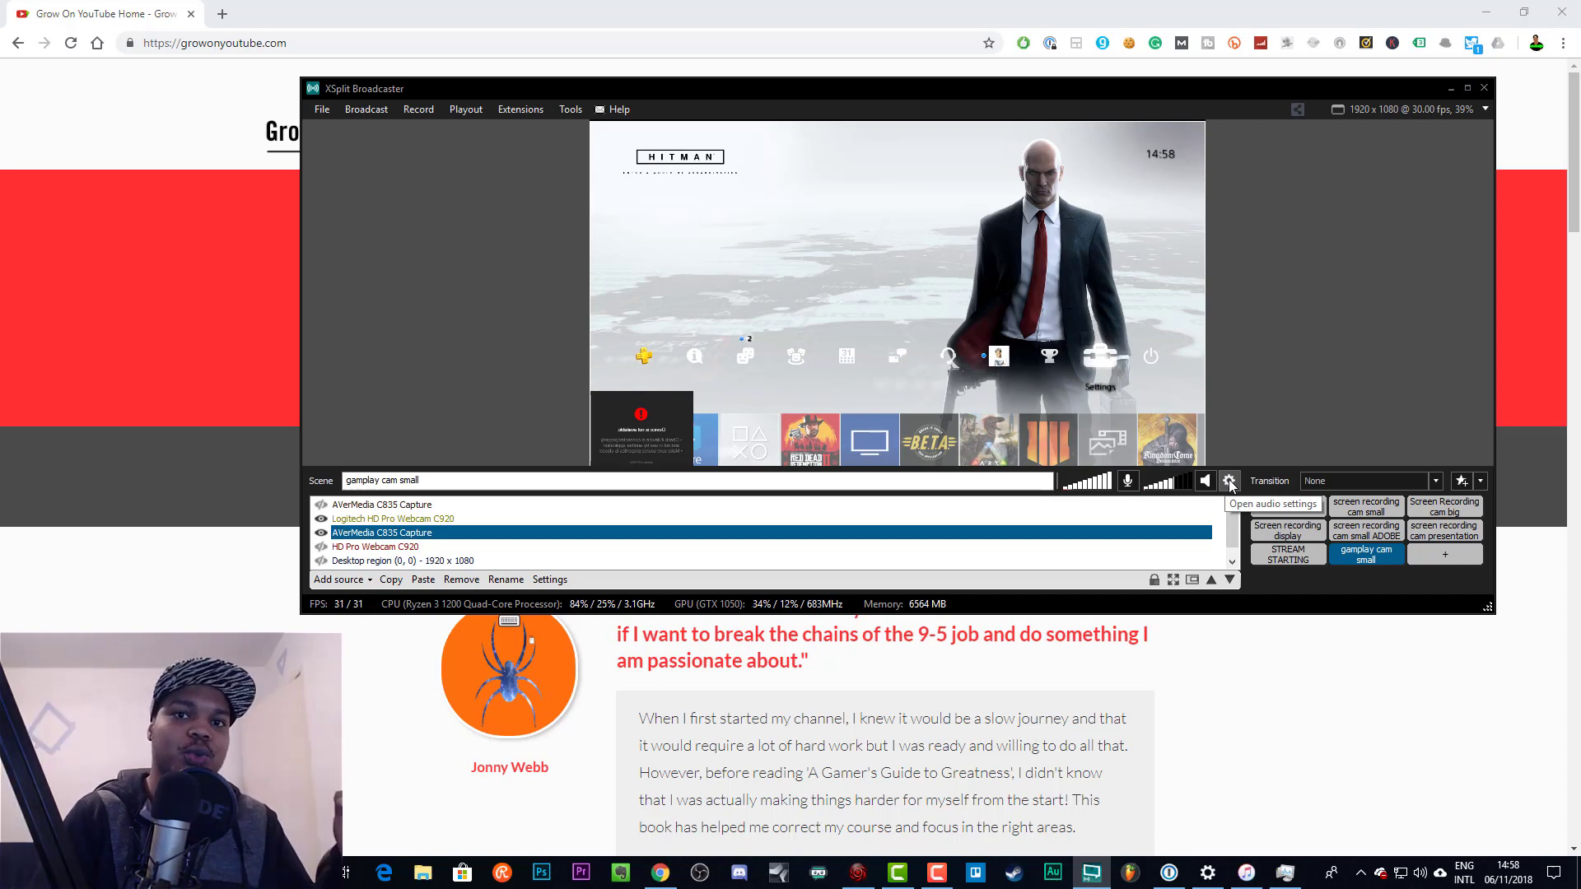
Open XSplit's audio settings, examine the system sound and microphone devices, and close the settings unchanged
left_click(1229, 481)
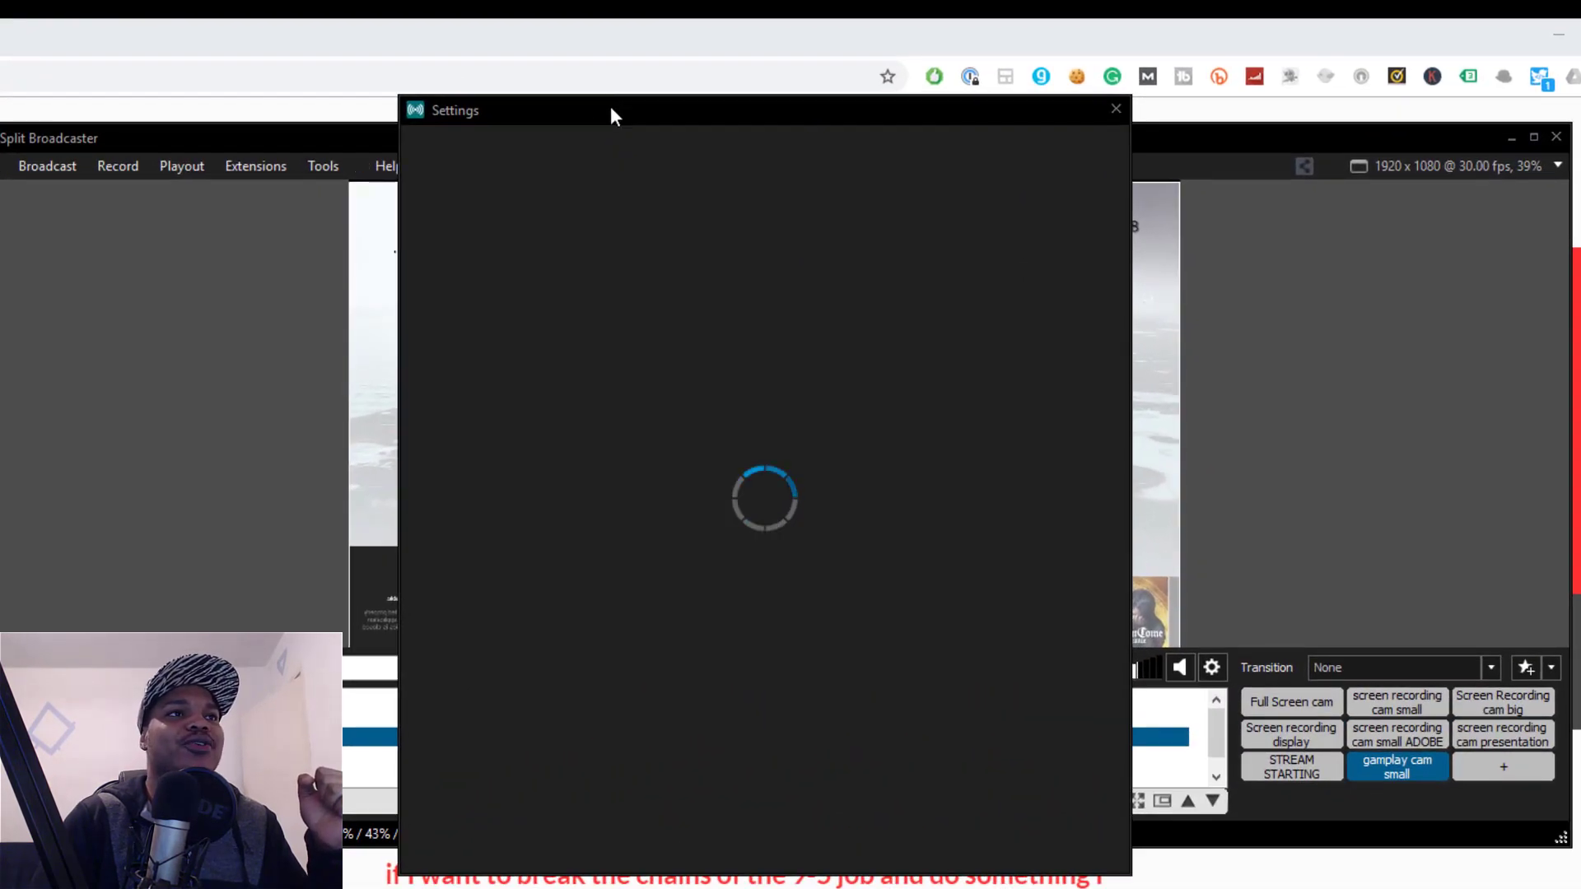
left_click(783, 70)
left_click_drag(610, 110, 690, 121)
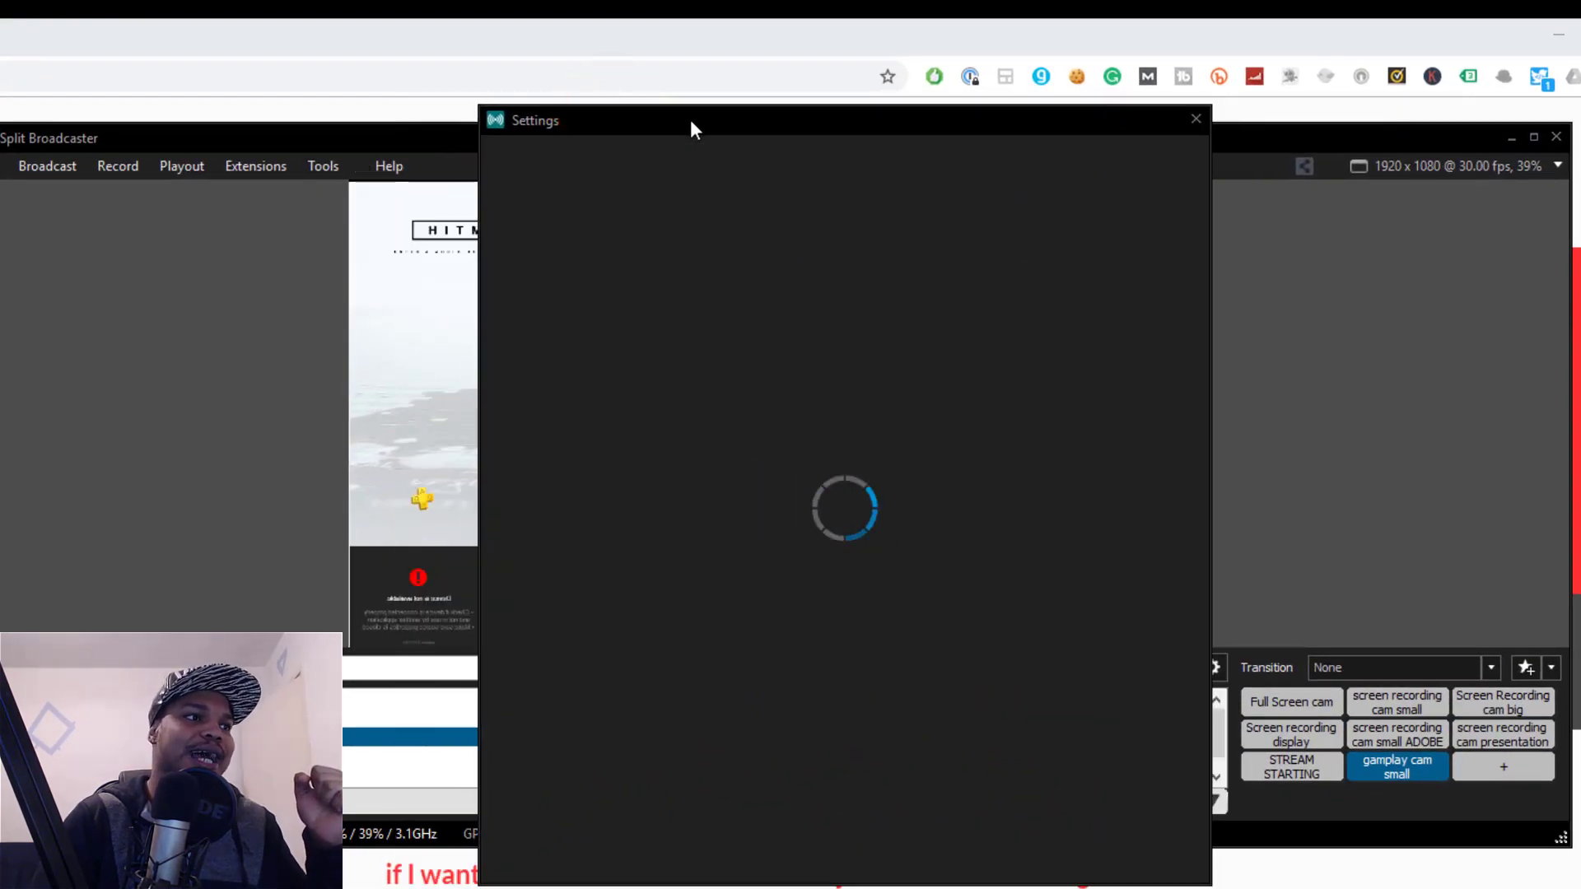
left_click(621, 159)
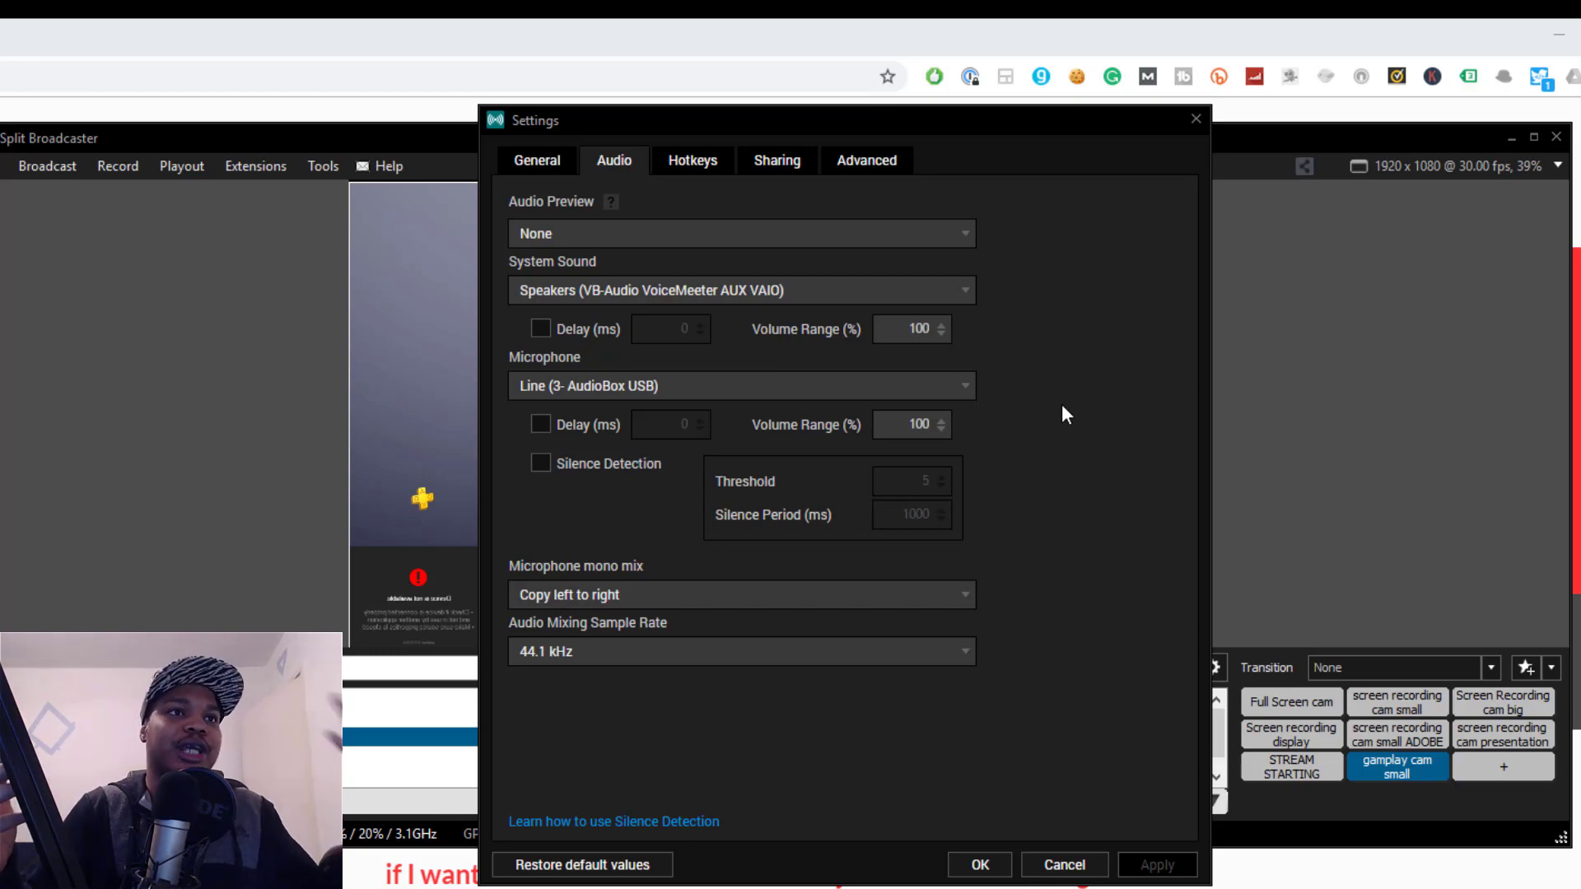
left_click_drag(941, 122, 1369, 199)
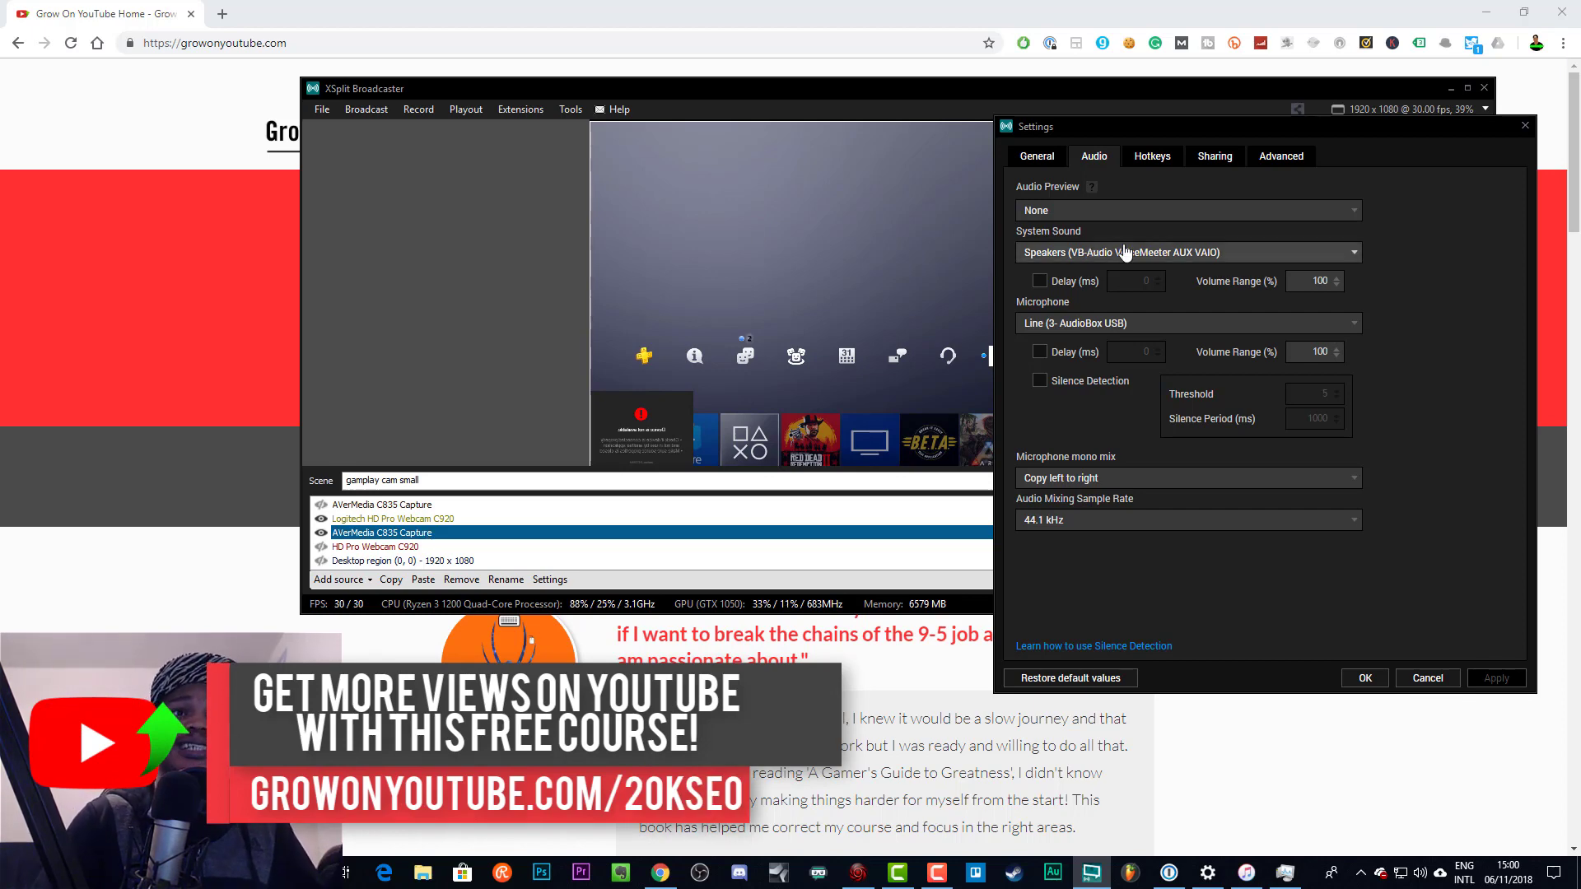
left_click_drag(1354, 127, 1141, 123)
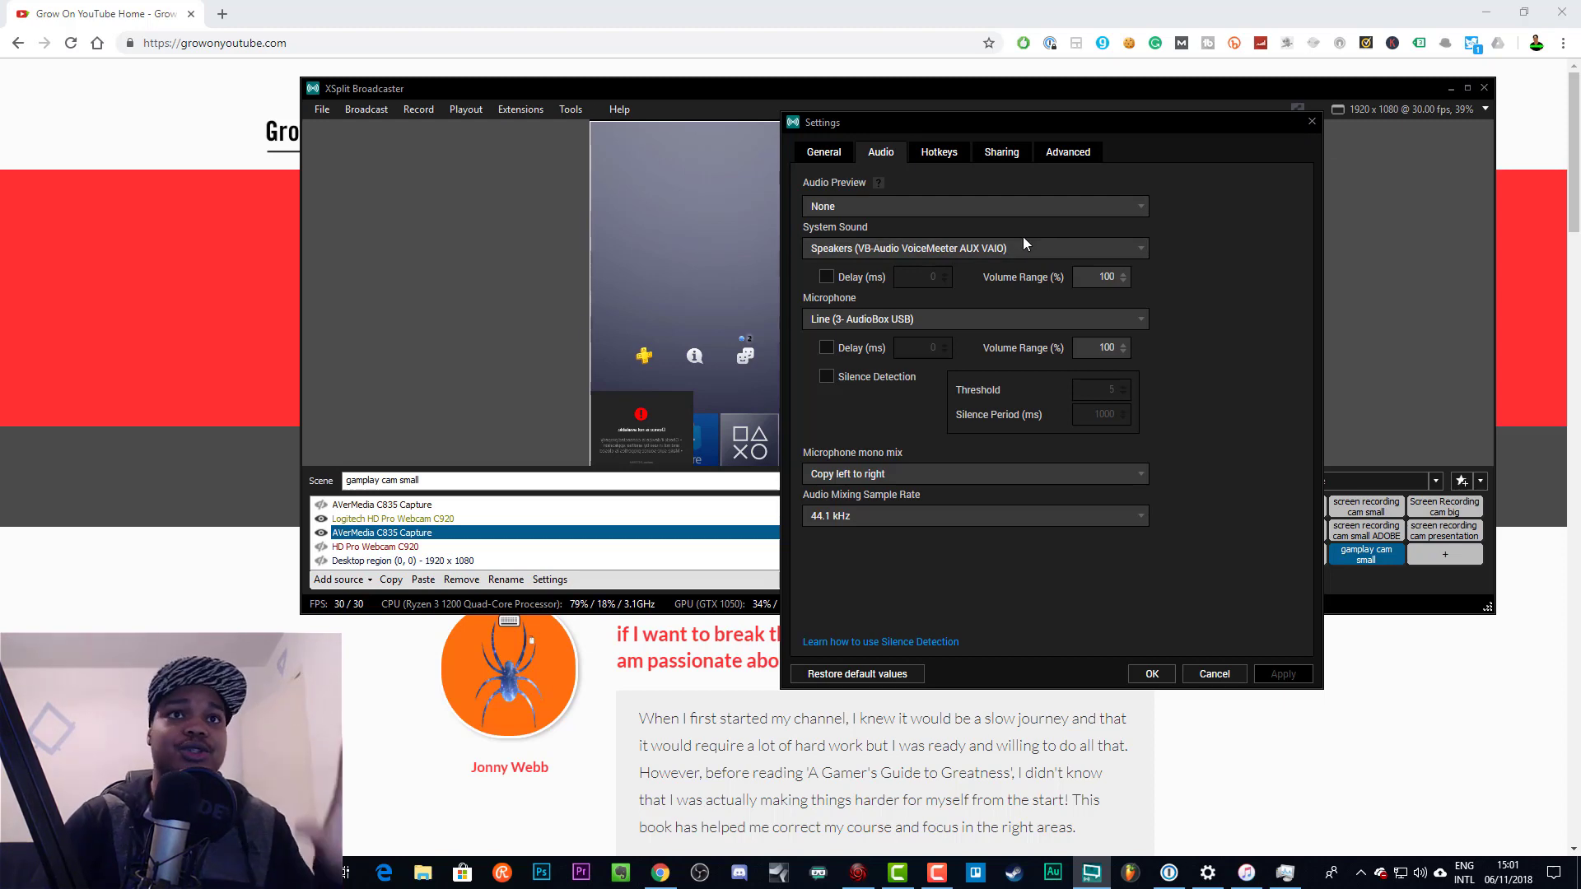
left_click(1313, 122)
Switch to iTunes and set its playback preferences to play audio using Windows Audio Session
mouse_move(1207, 872)
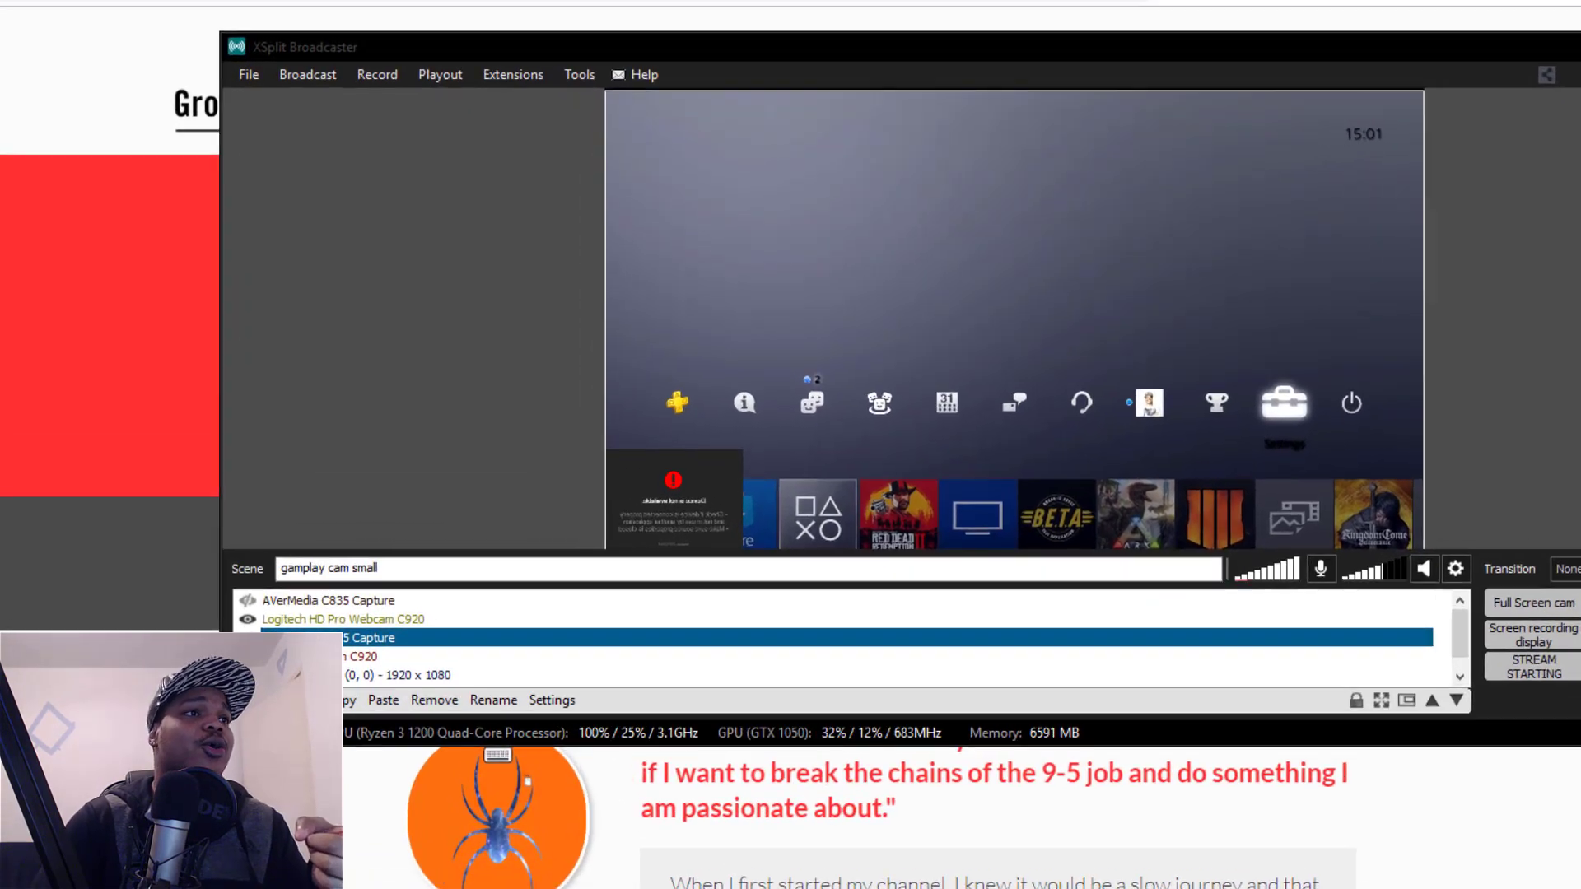
left_click(1246, 873)
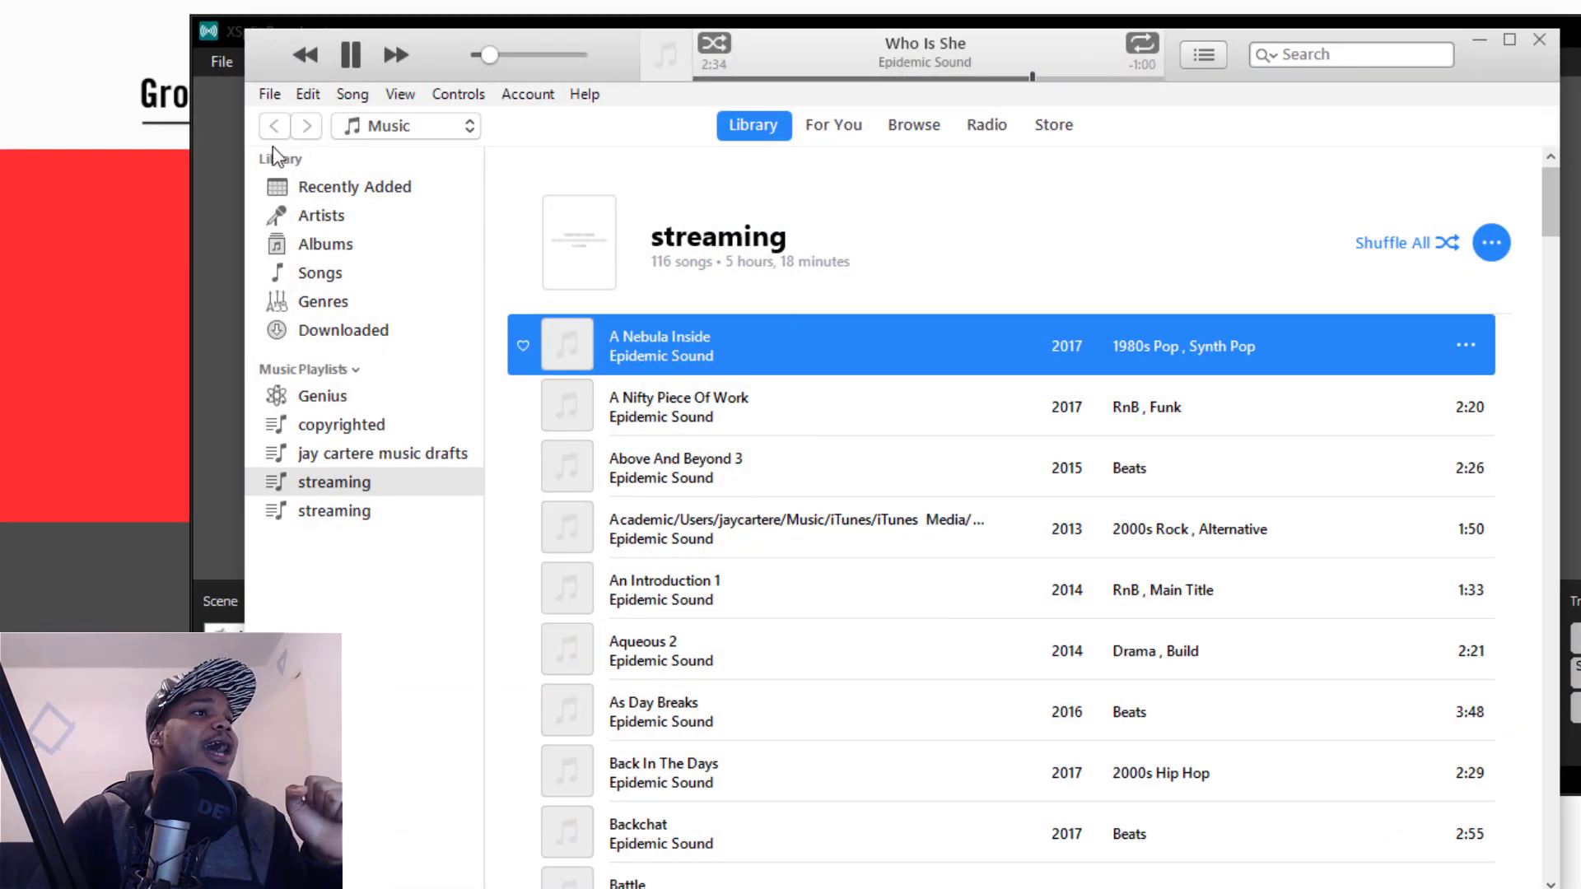
left_click(306, 96)
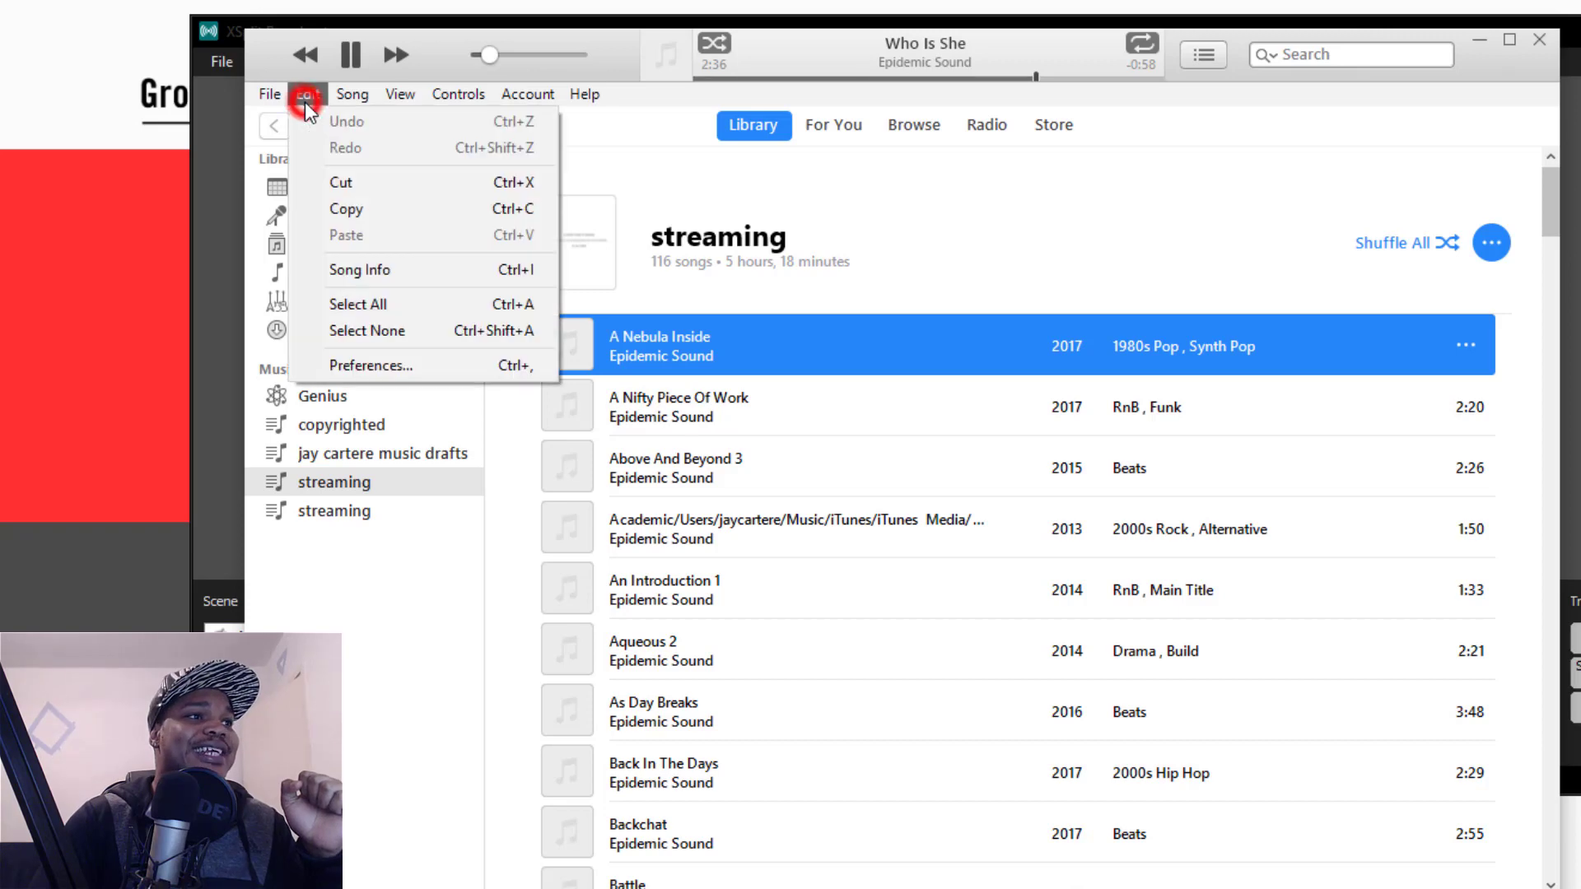
left_click(428, 365)
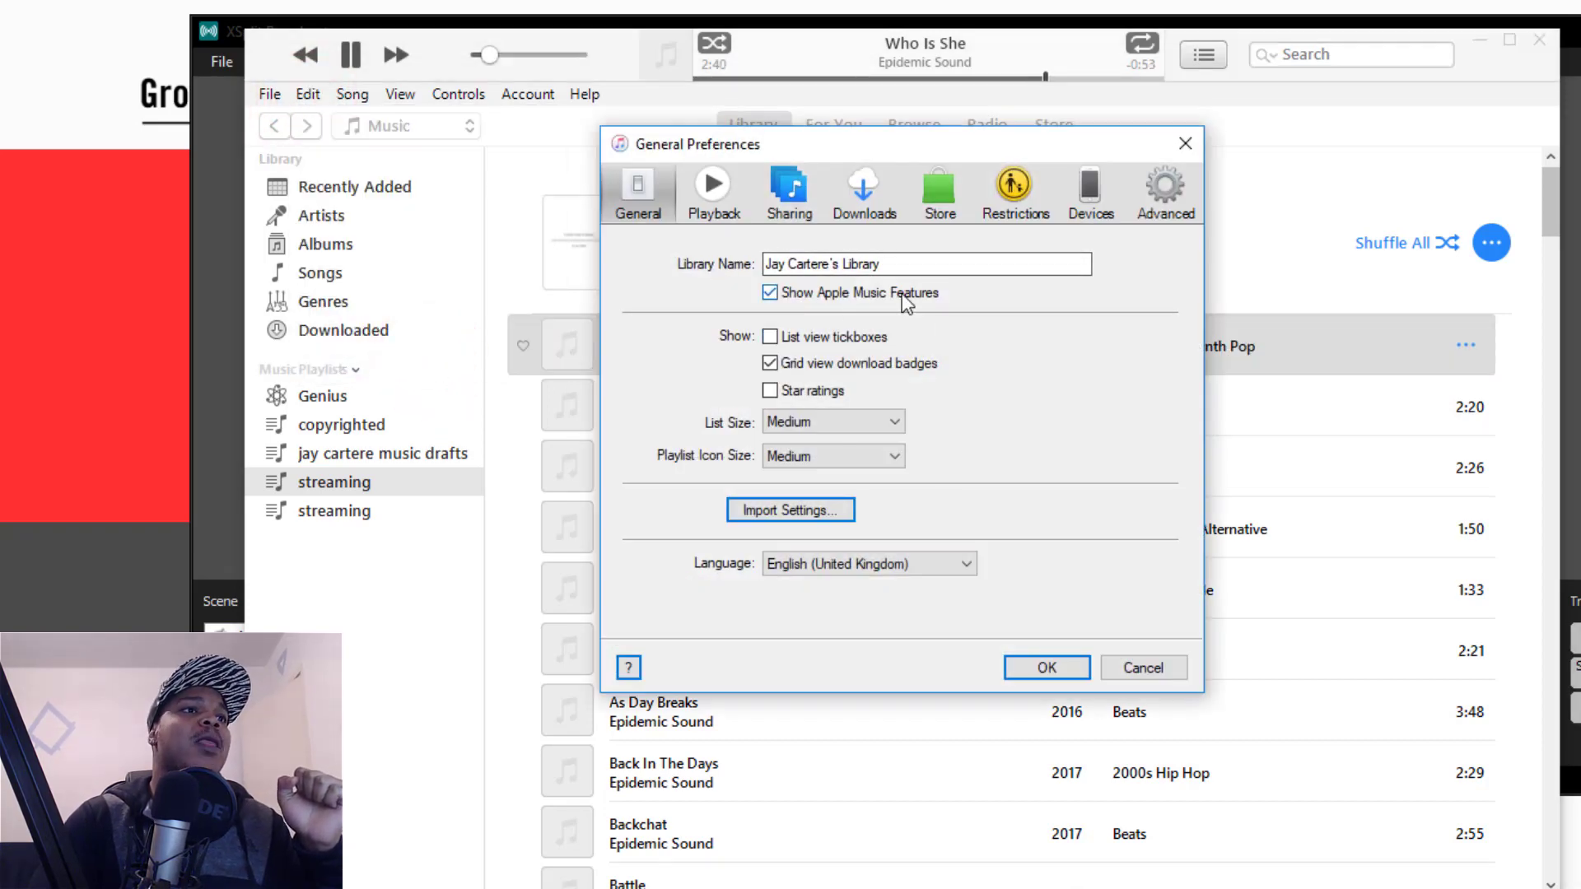
left_click(723, 191)
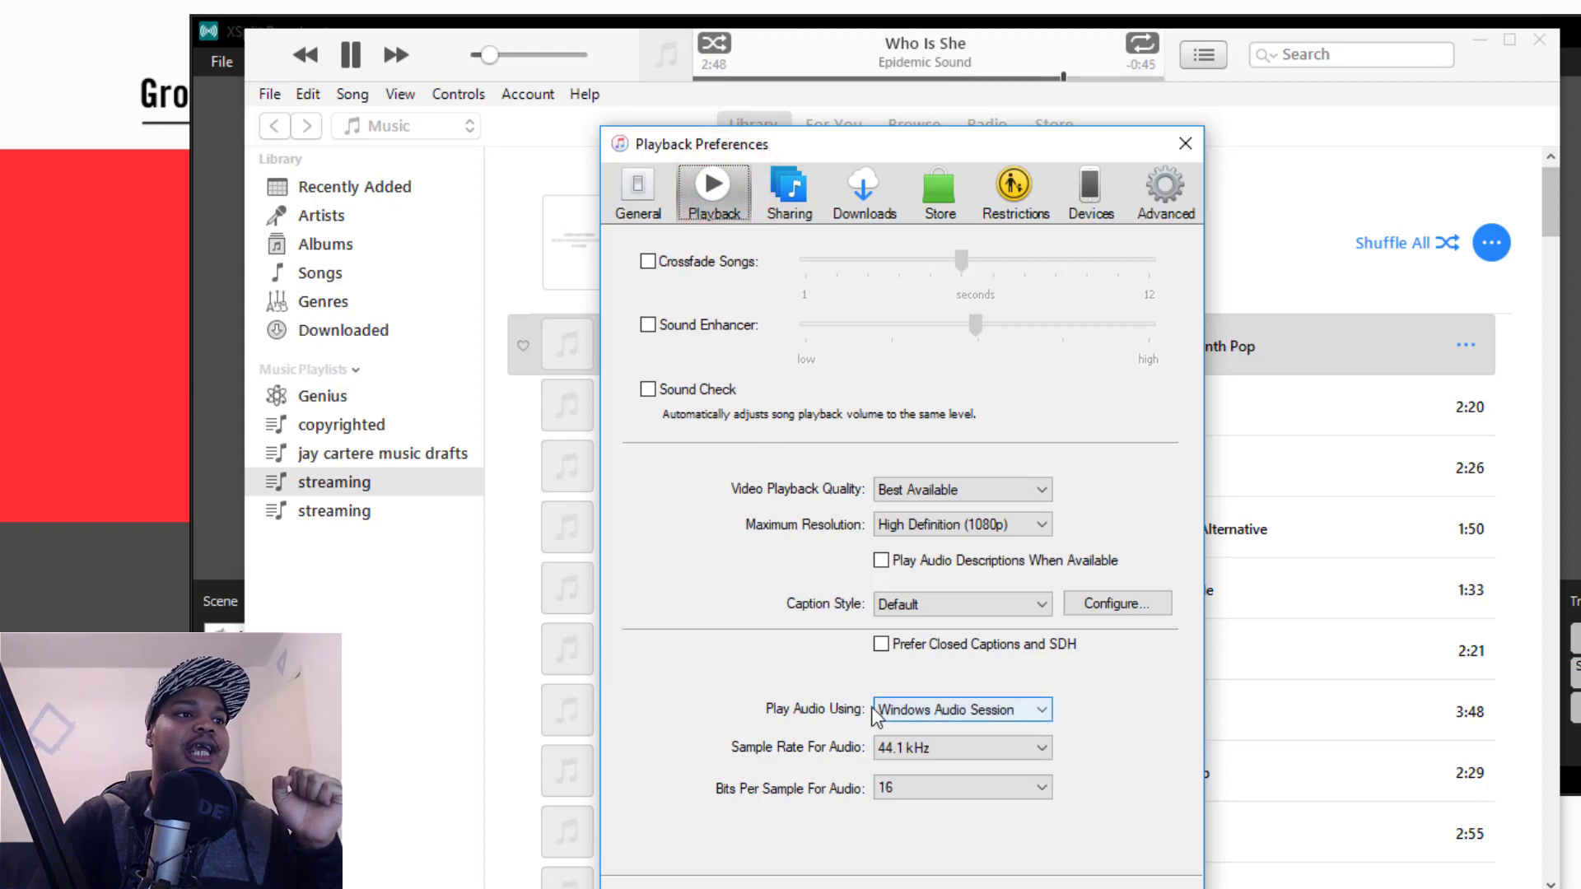
left_click(966, 708)
left_click(1149, 723)
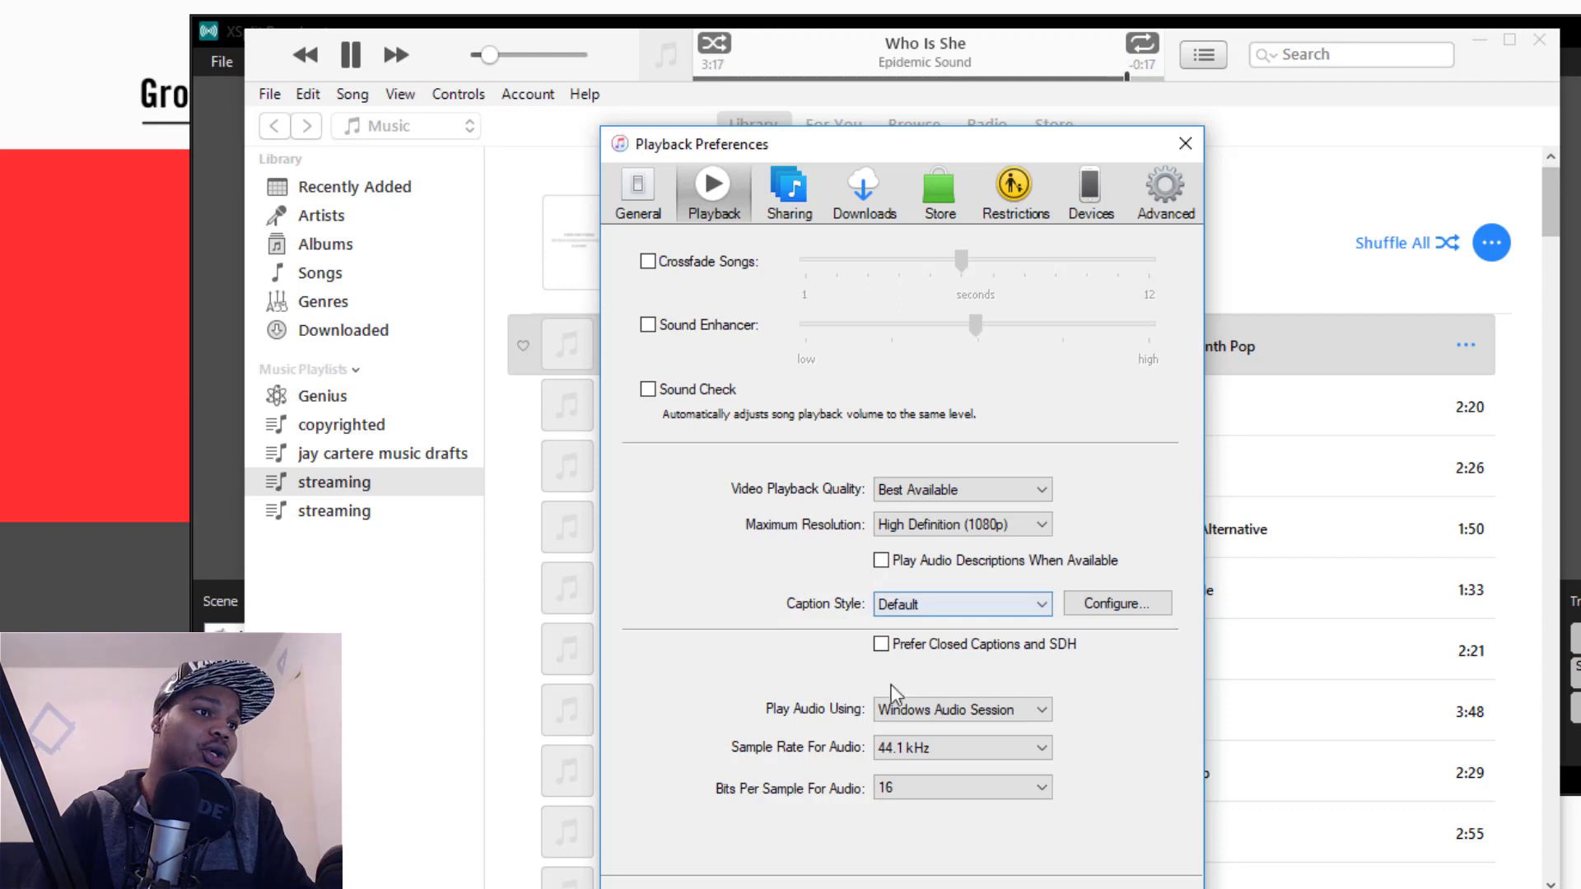
left_click(1042, 710)
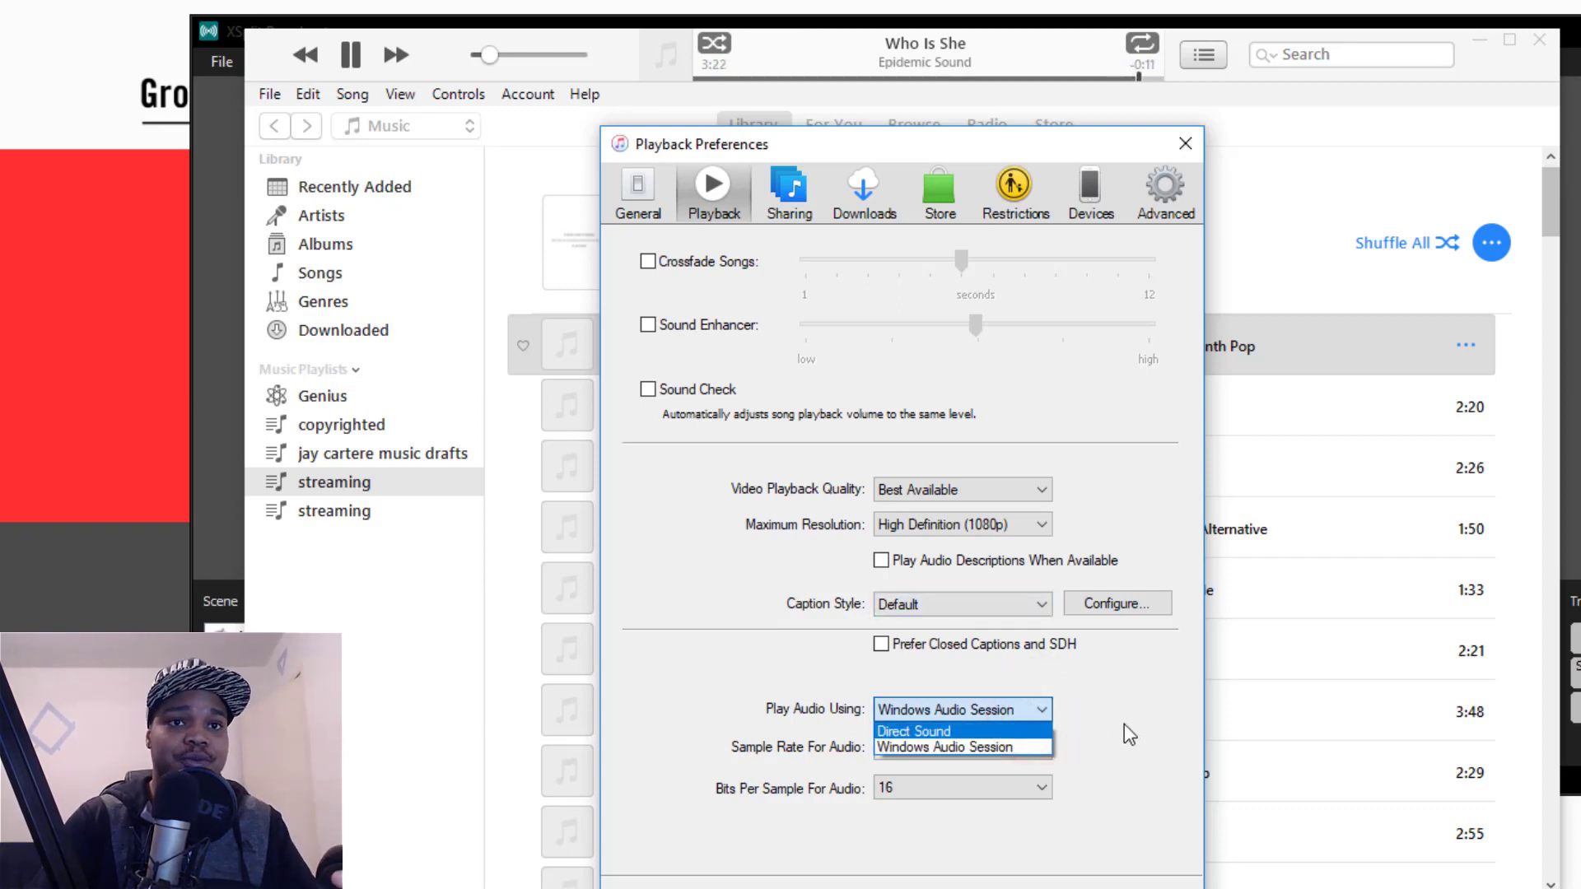
left_click(1005, 747)
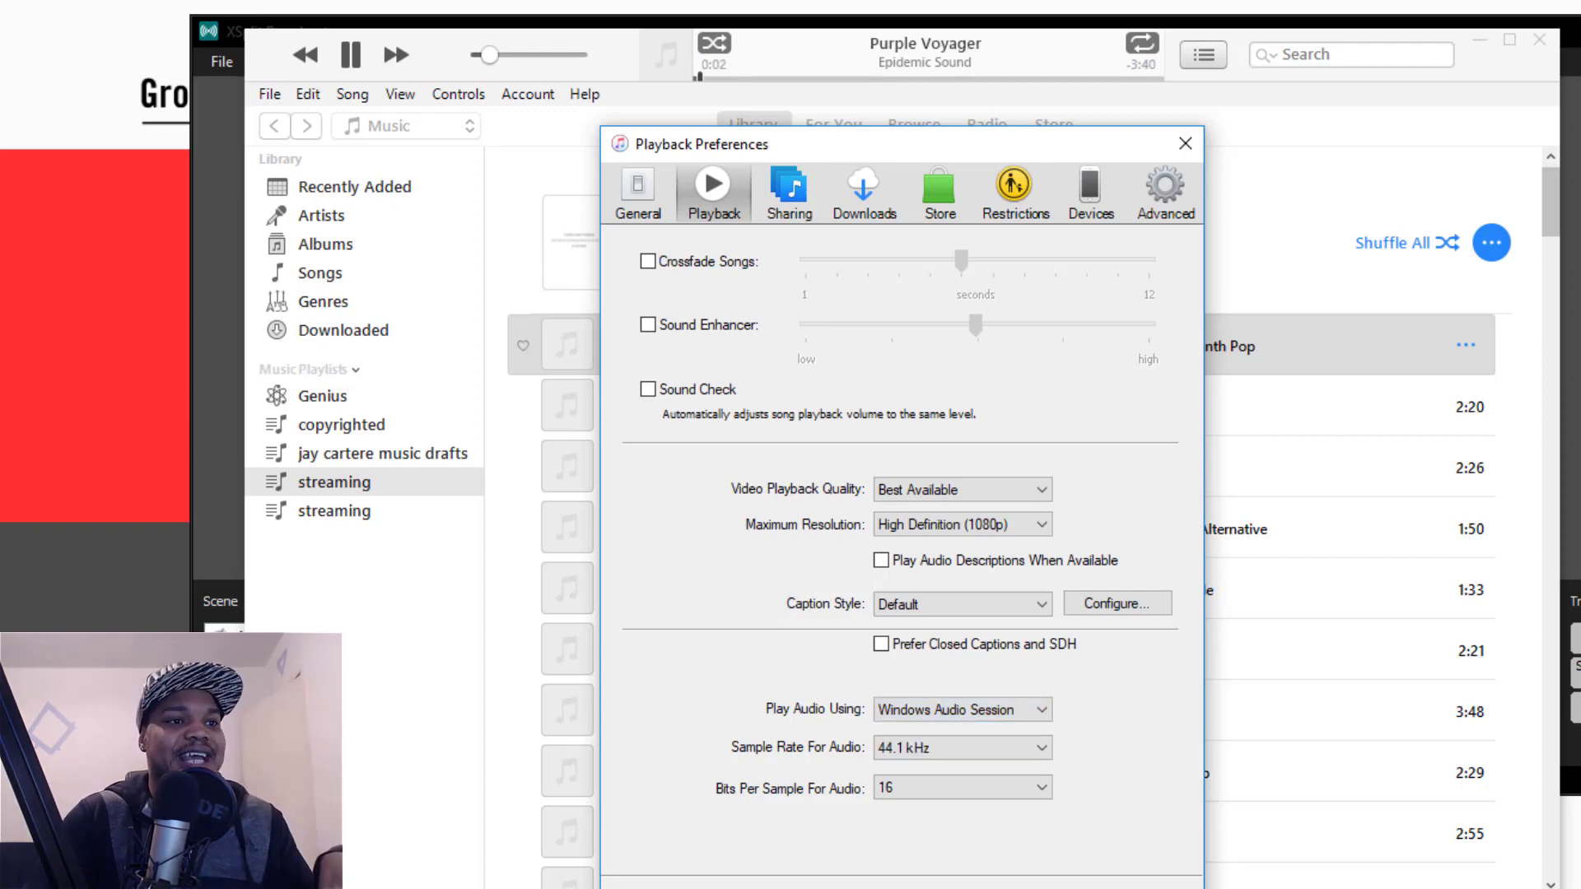
left_click(1044, 875)
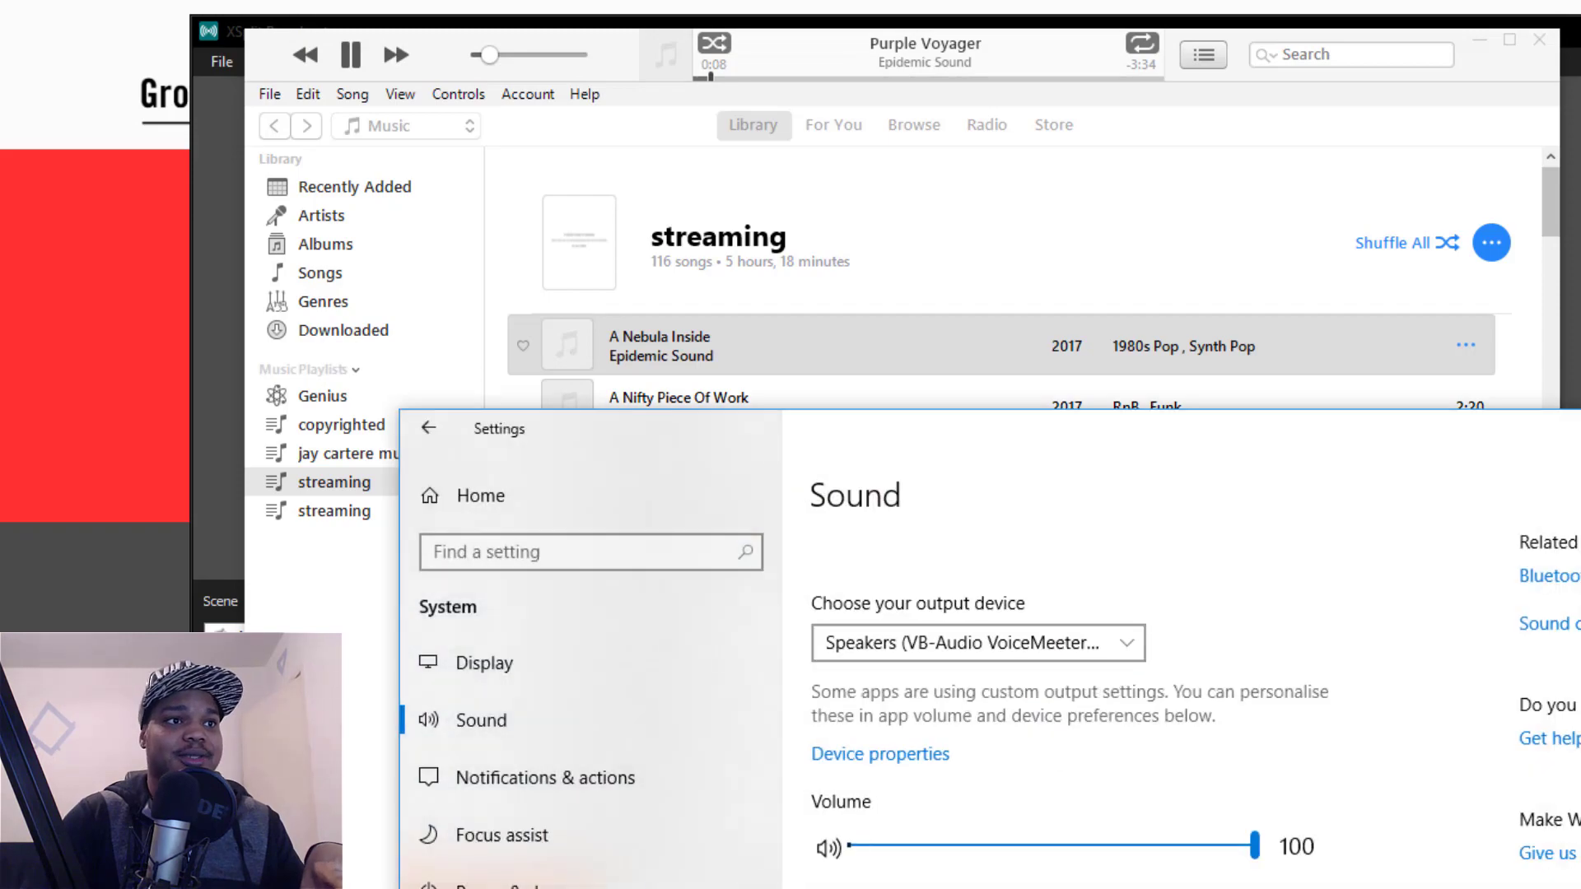
Examine the output device choices in the Windows Sound settings without changing the device, and return to iTunes
left_click_drag(1208, 439, 1040, 0)
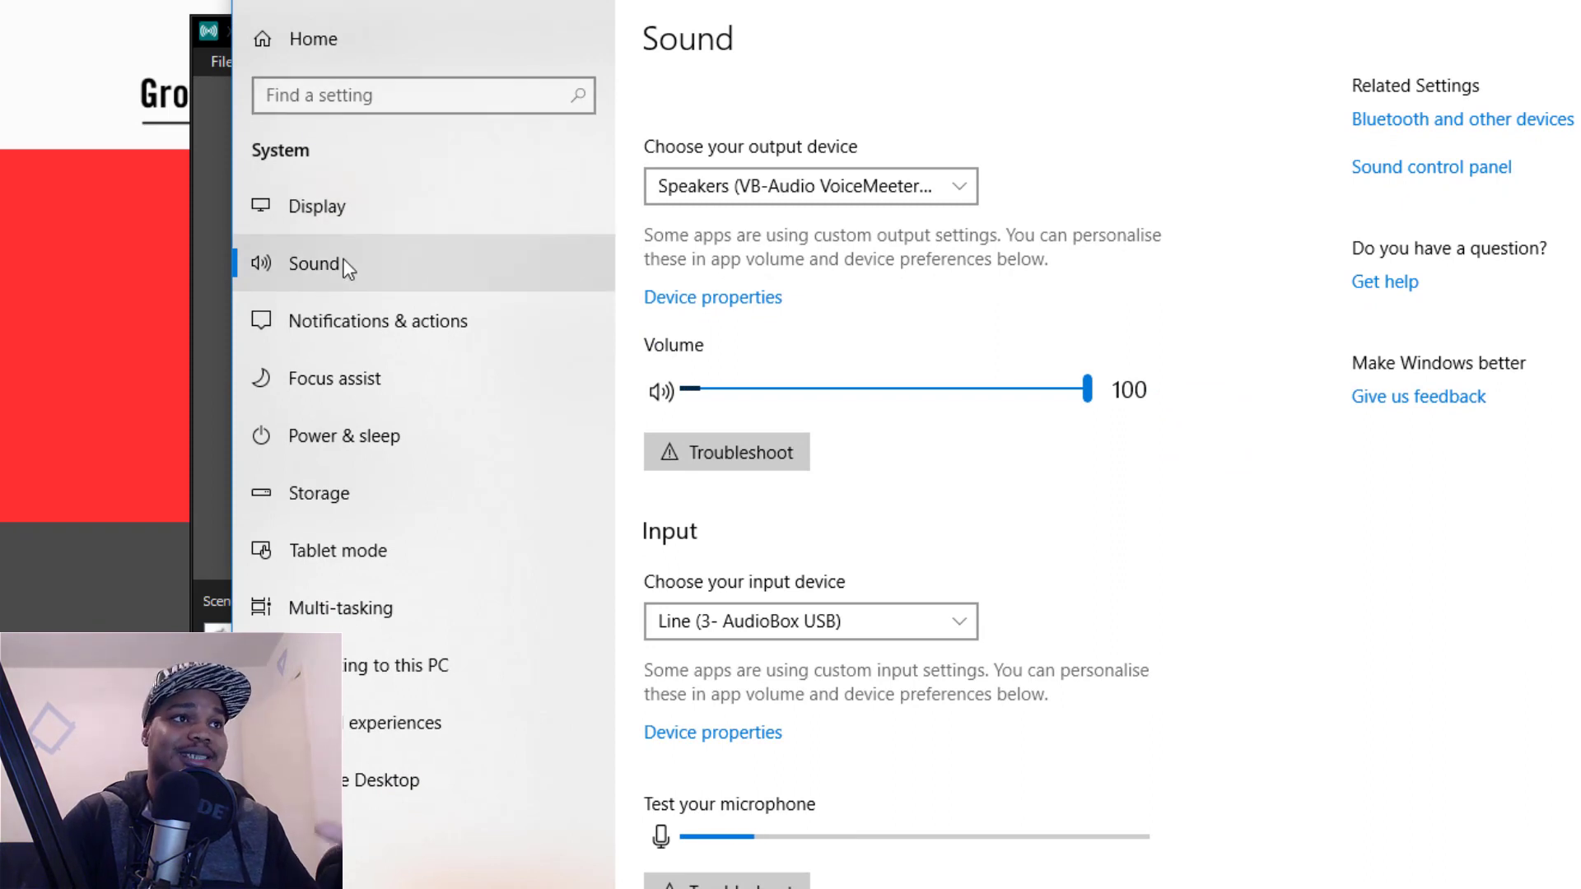
left_click(960, 184)
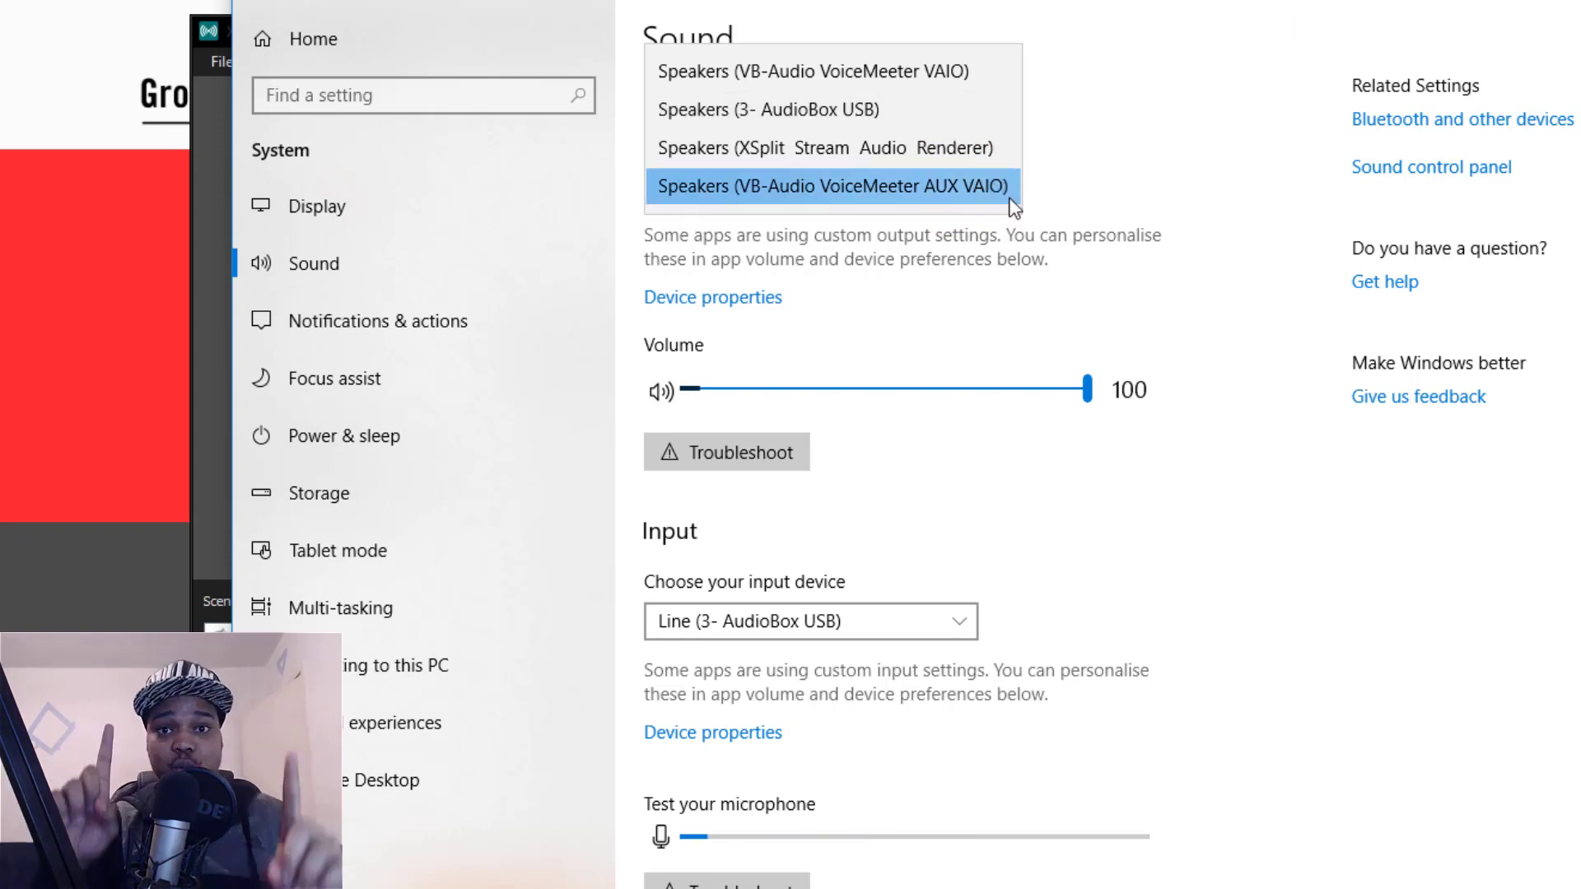
left_click(1229, 223)
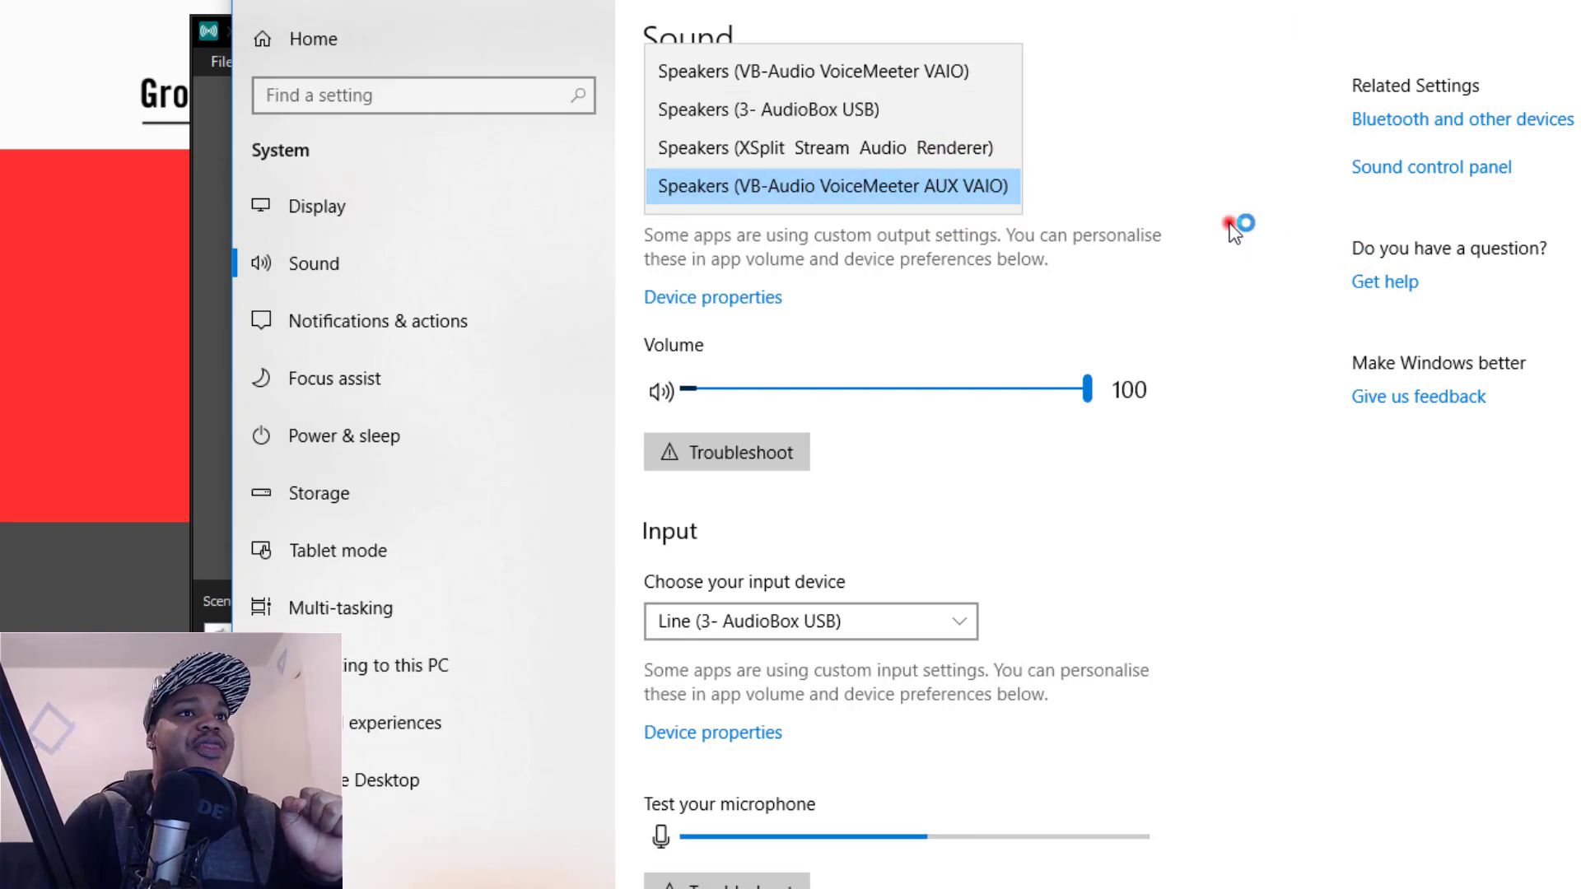
double_click(1264, 4)
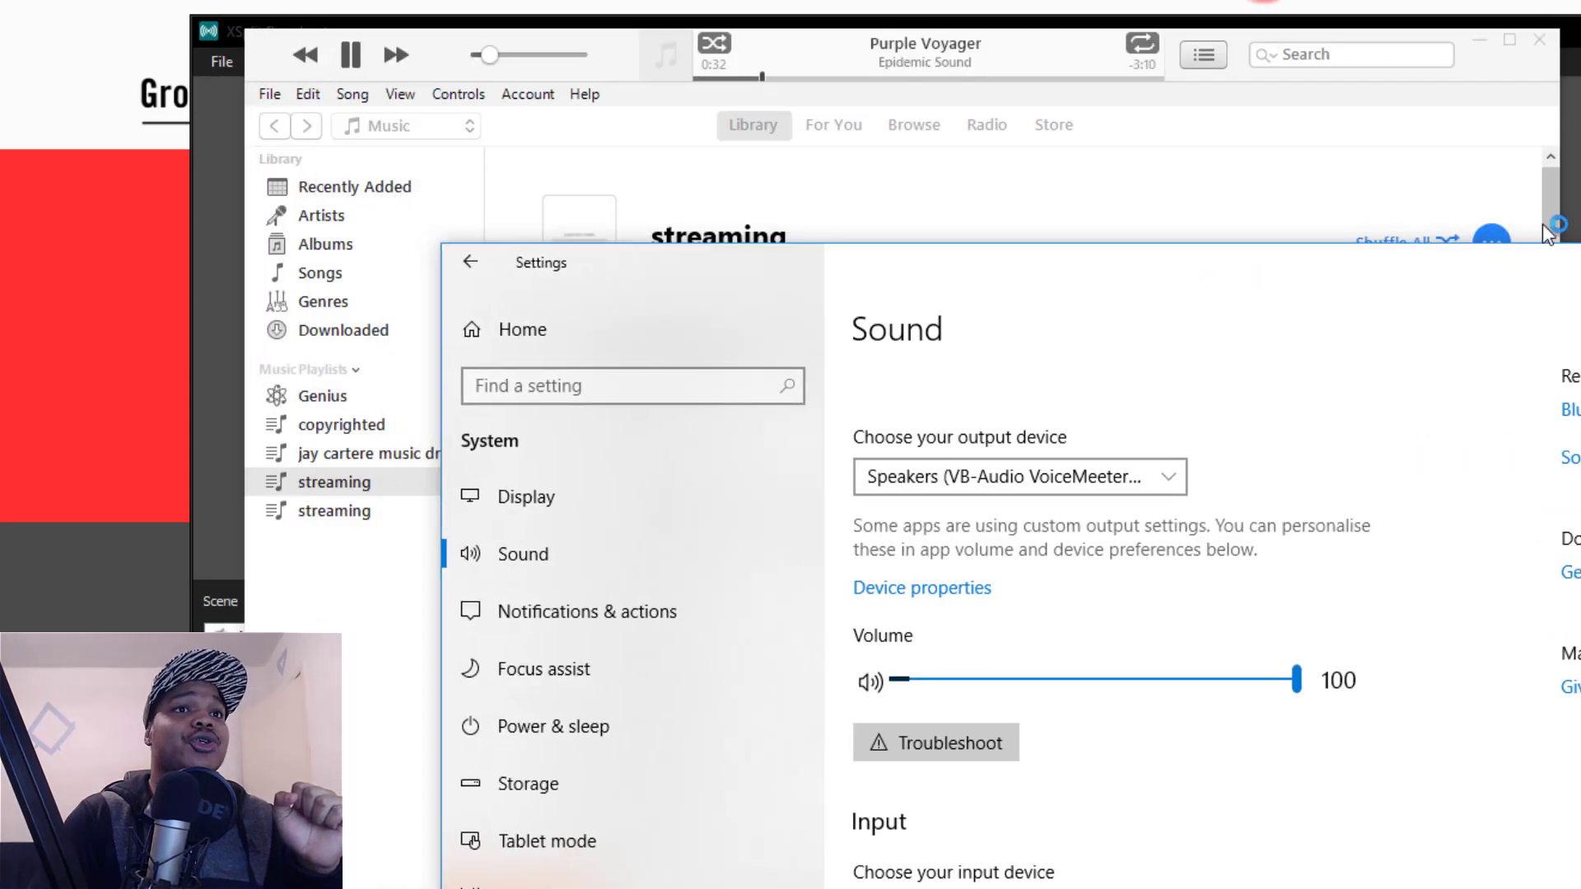
left_click(609, 47)
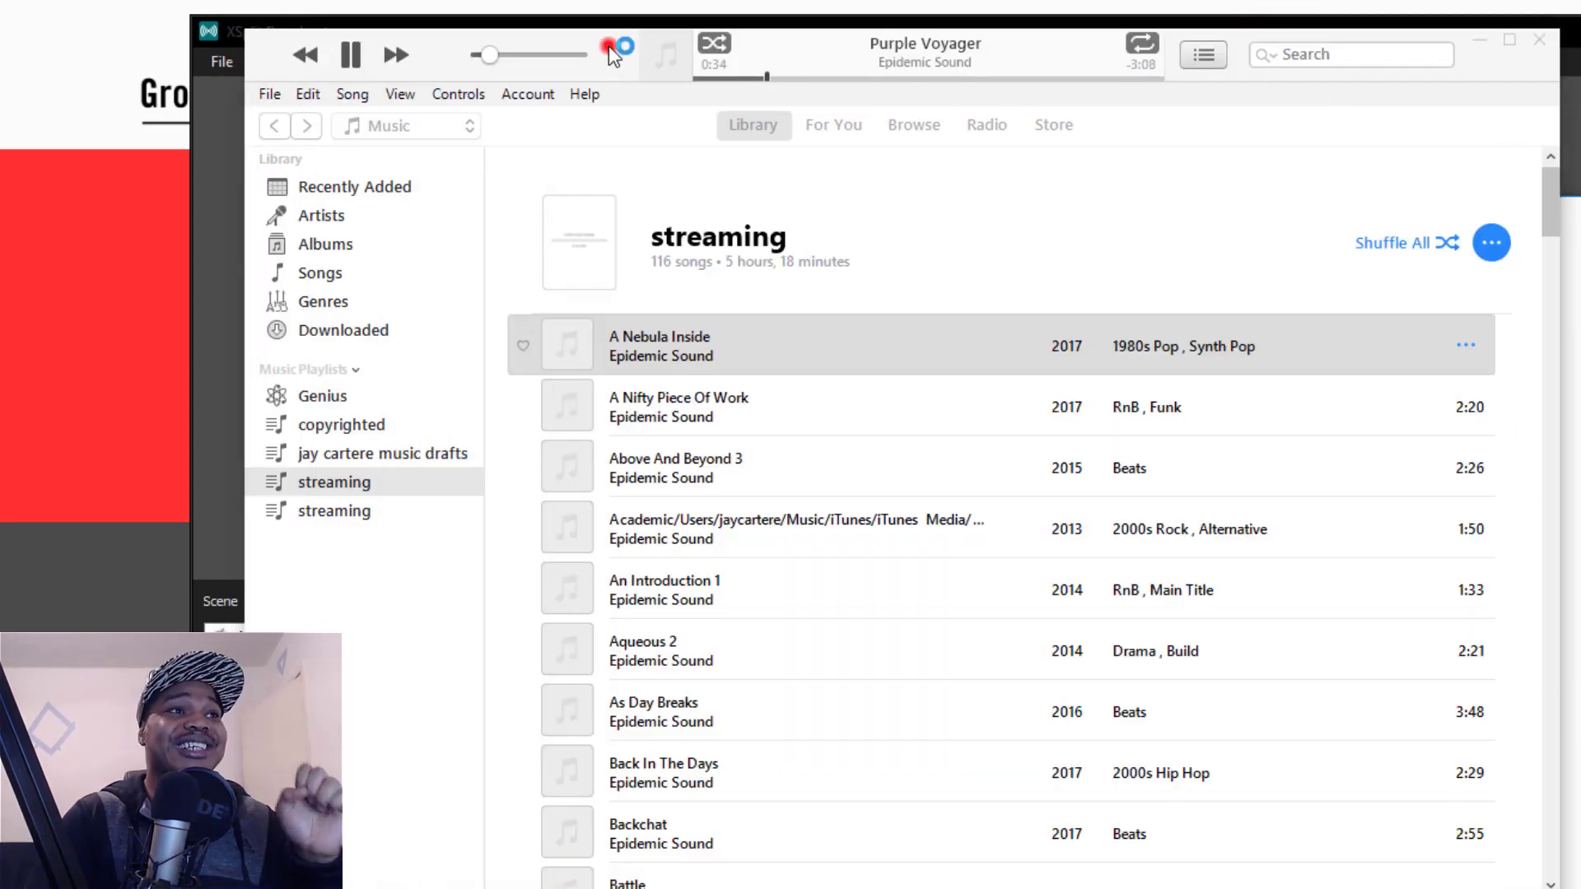
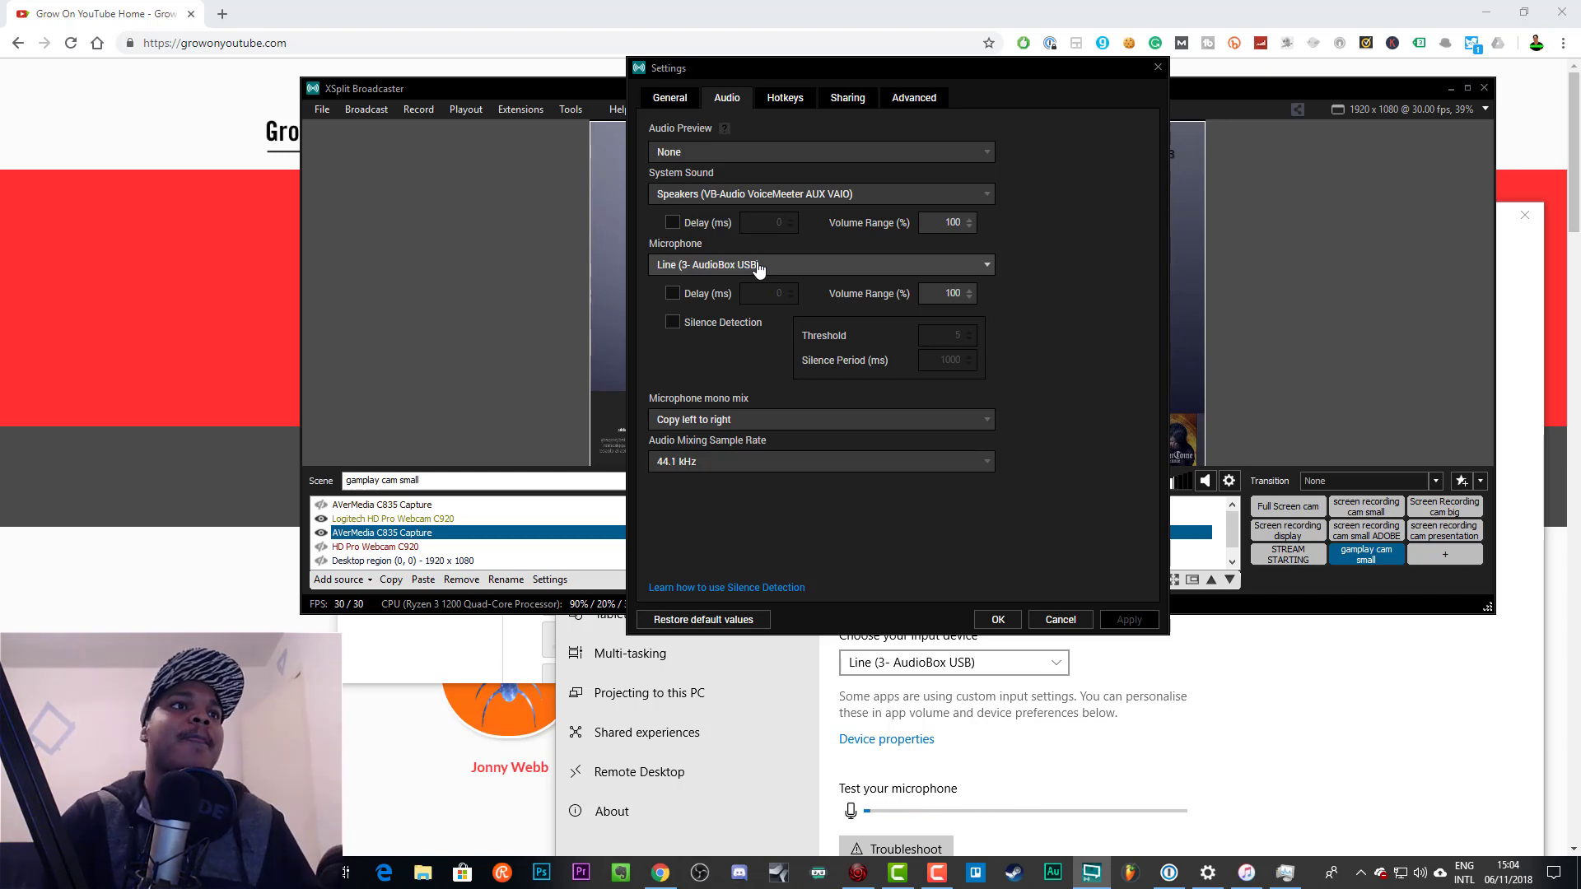
Close XSplit's audio settings and recheck the iTunes audio playback option and the Windows sound devices
left_click(1158, 68)
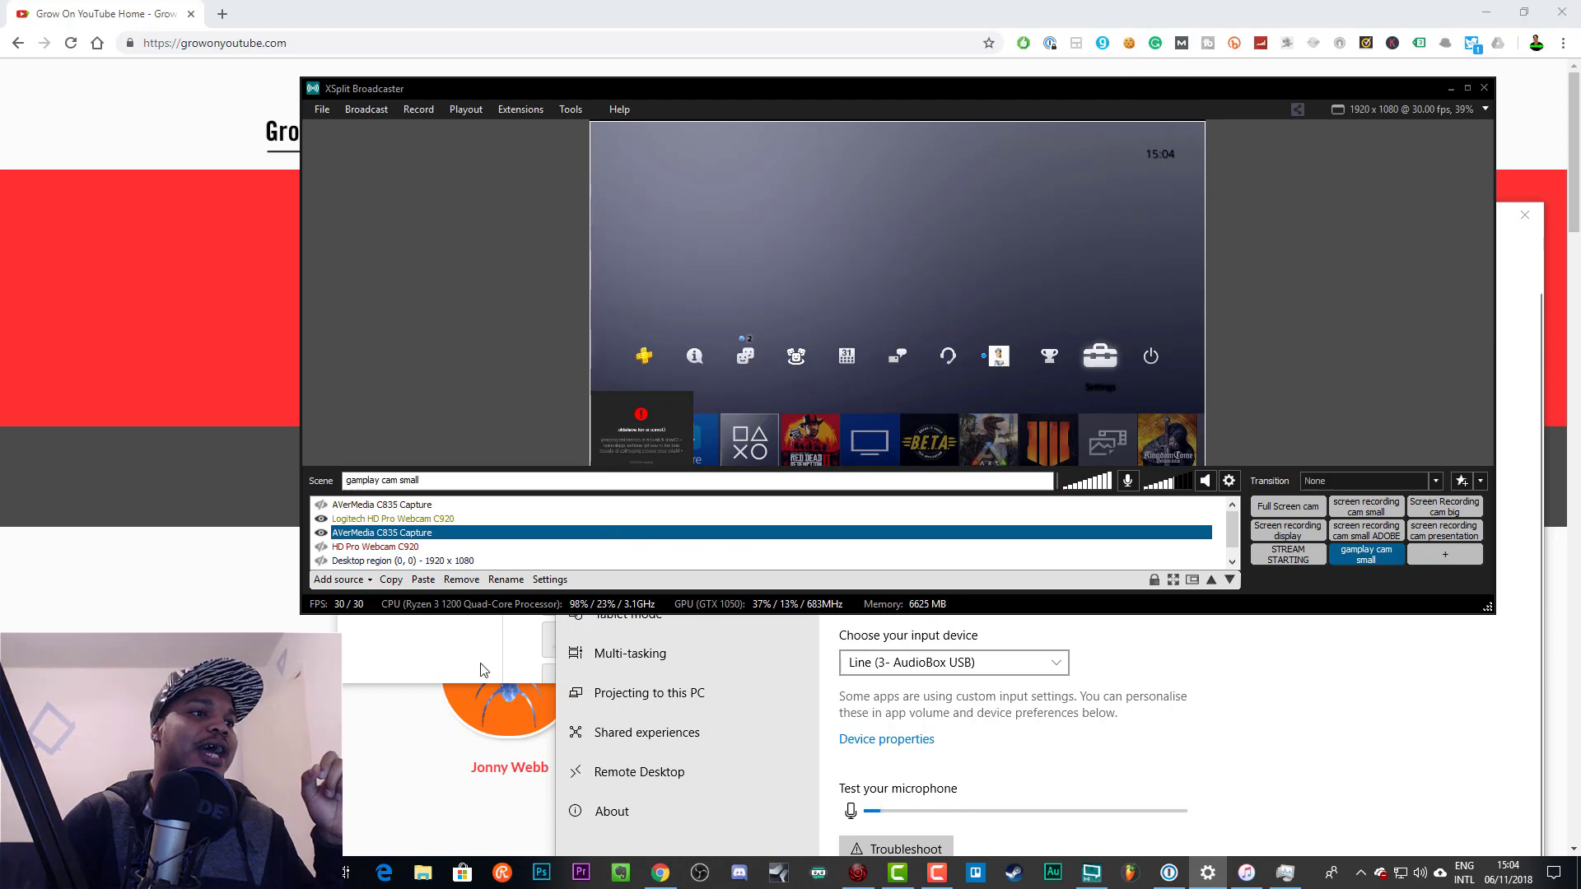
key("alt+Tab")
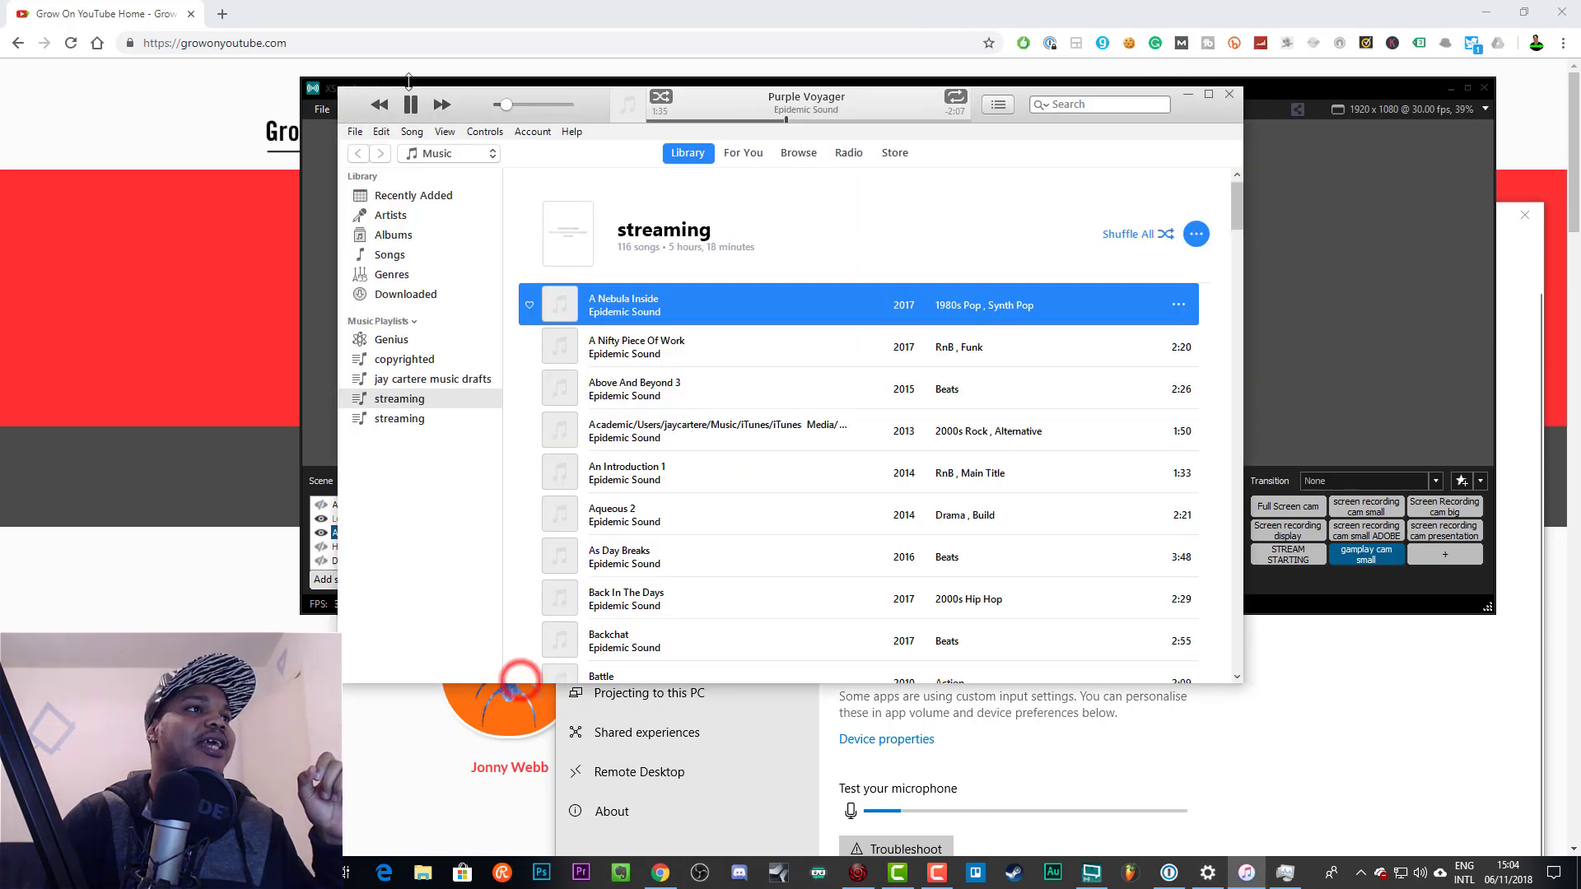
left_click(355, 134)
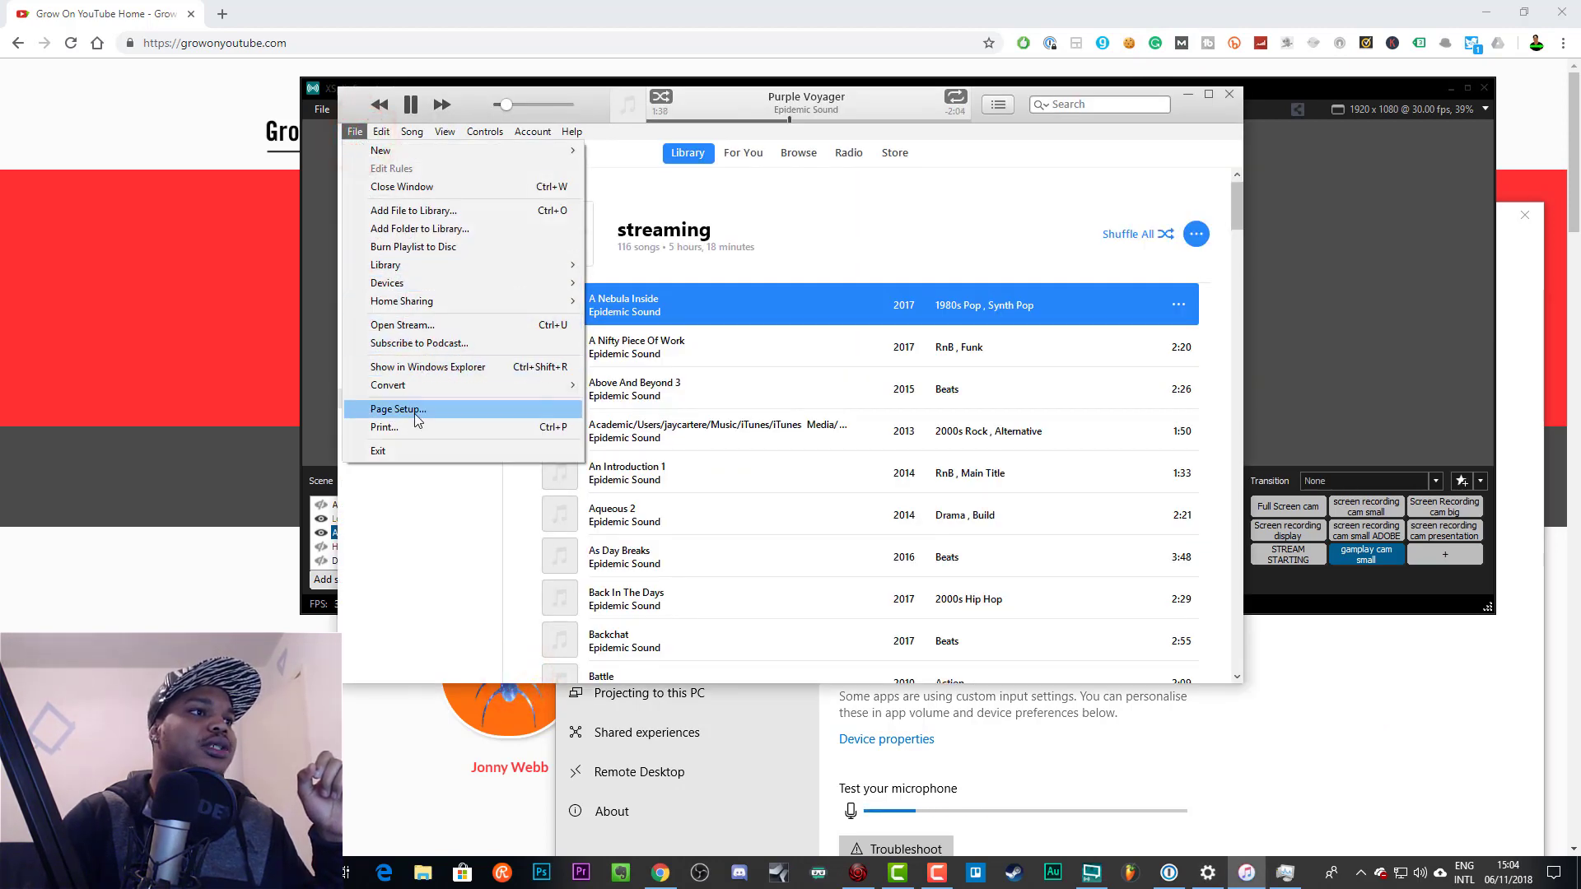
mouse_move(382, 135)
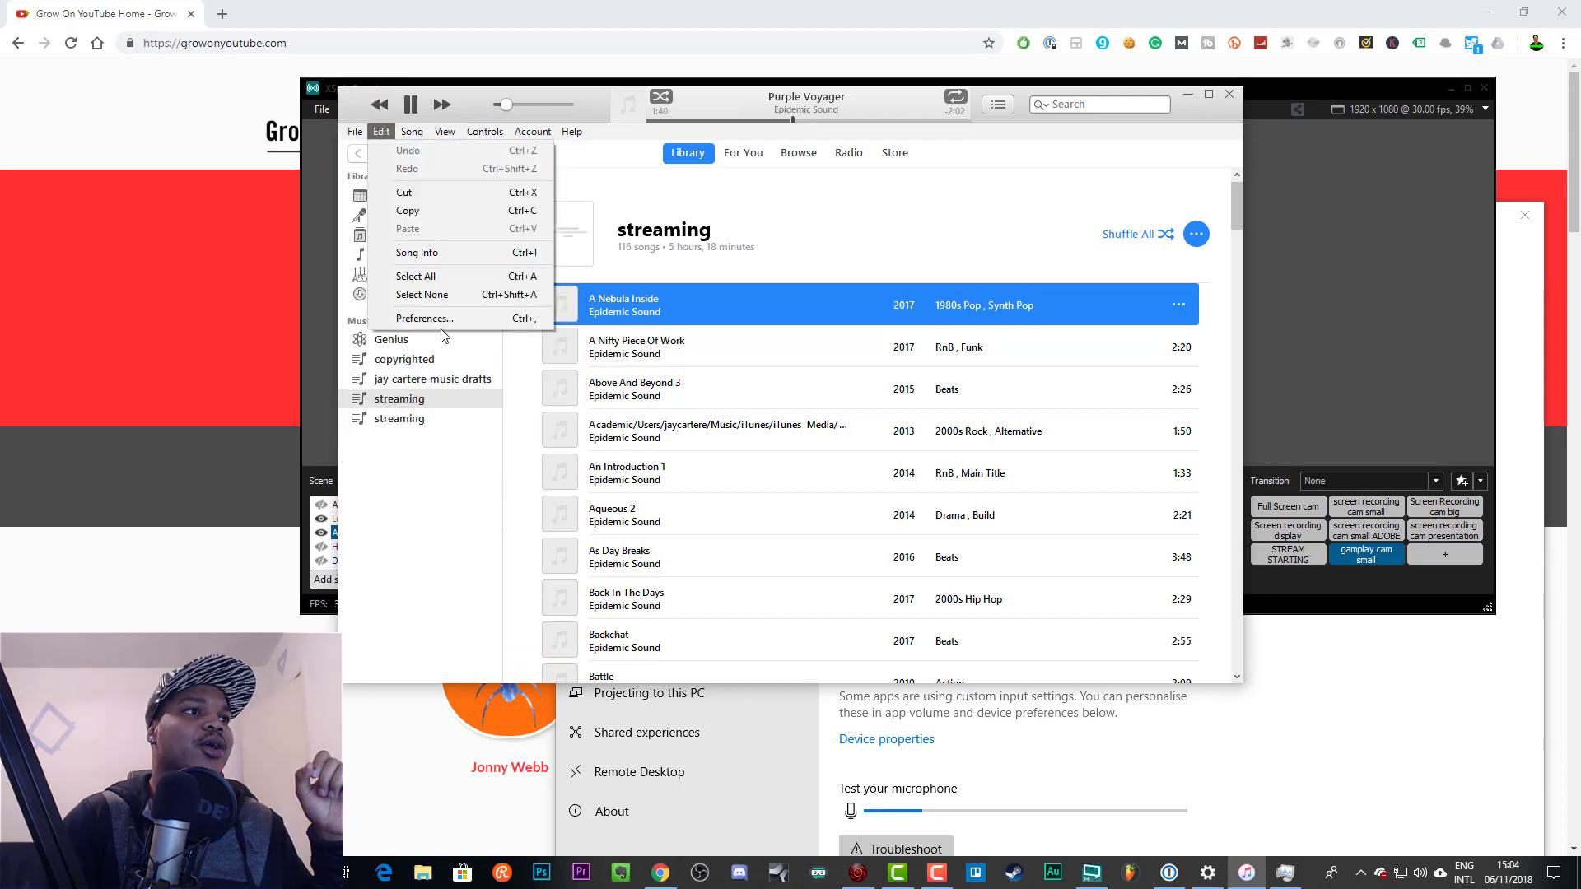
left_click(445, 319)
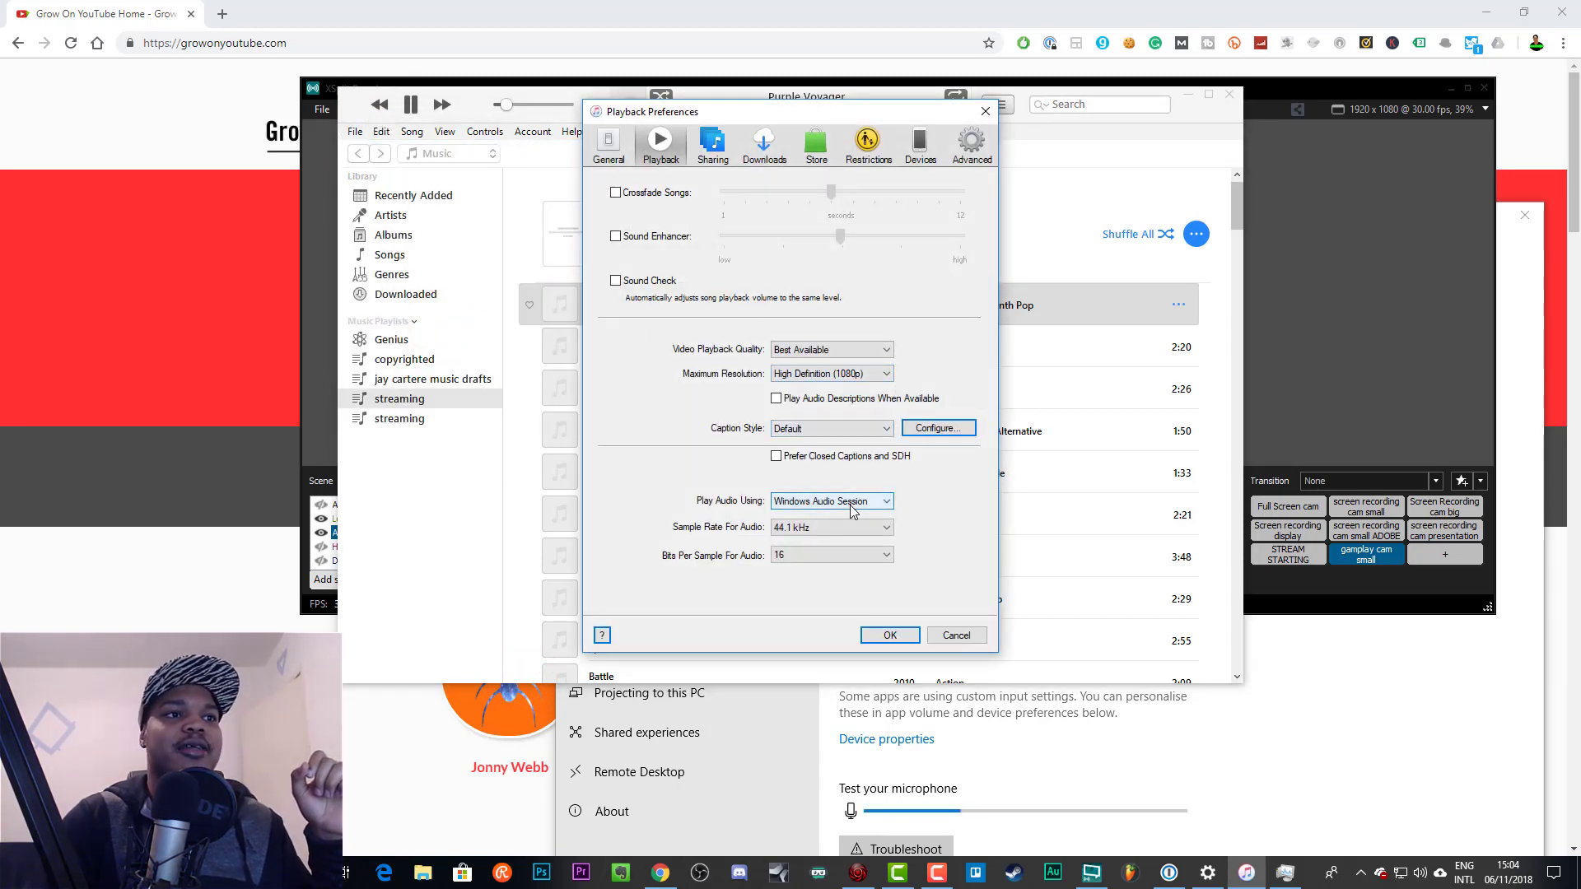
left_click(956, 636)
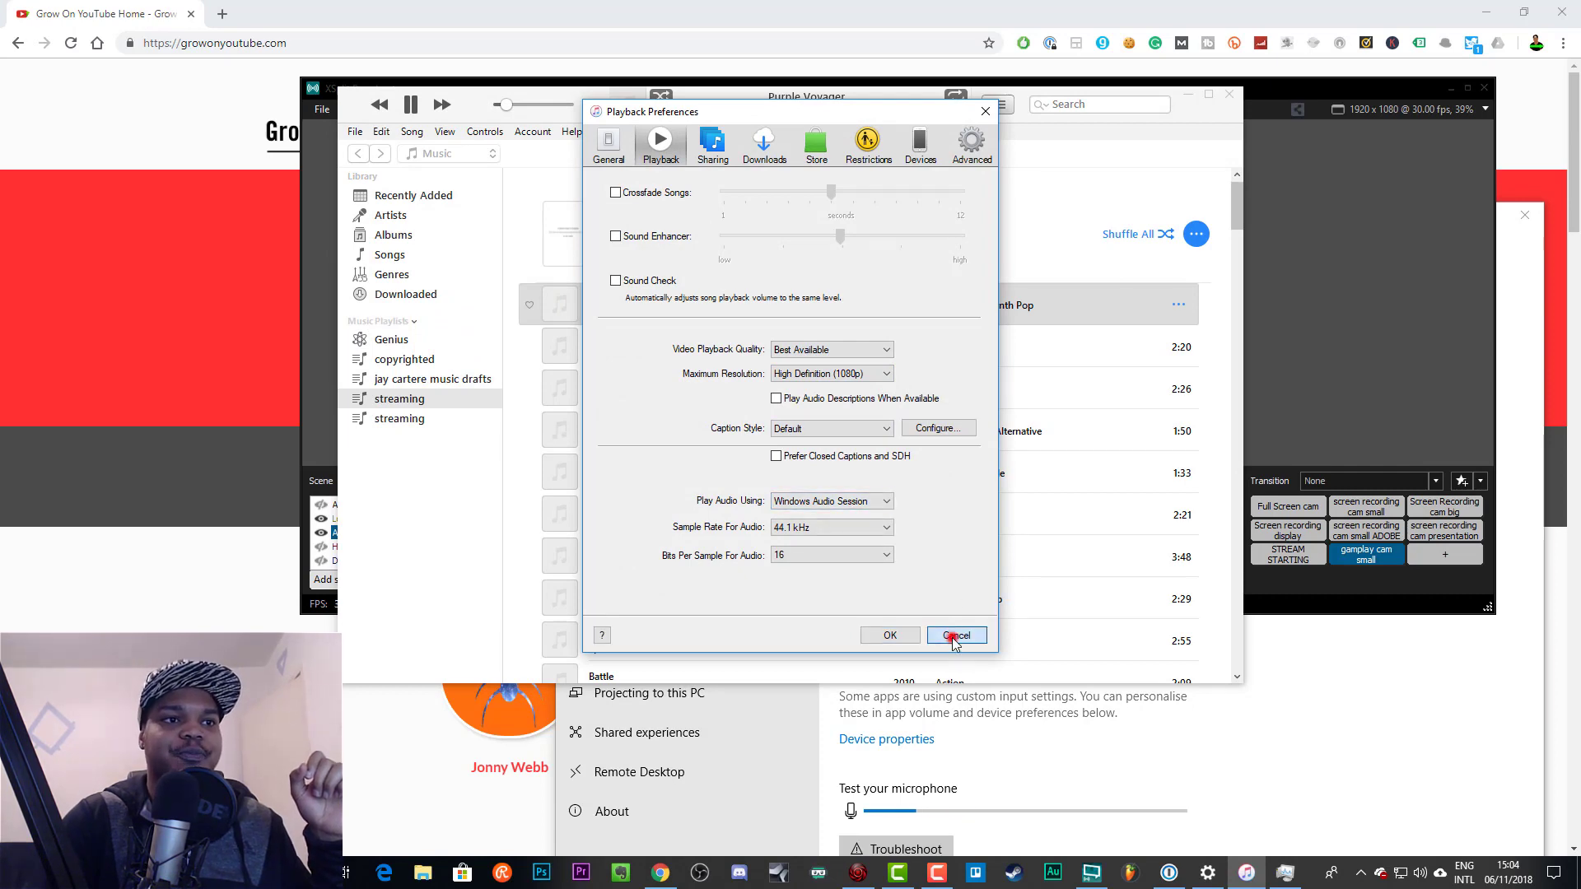
left_click(1328, 695)
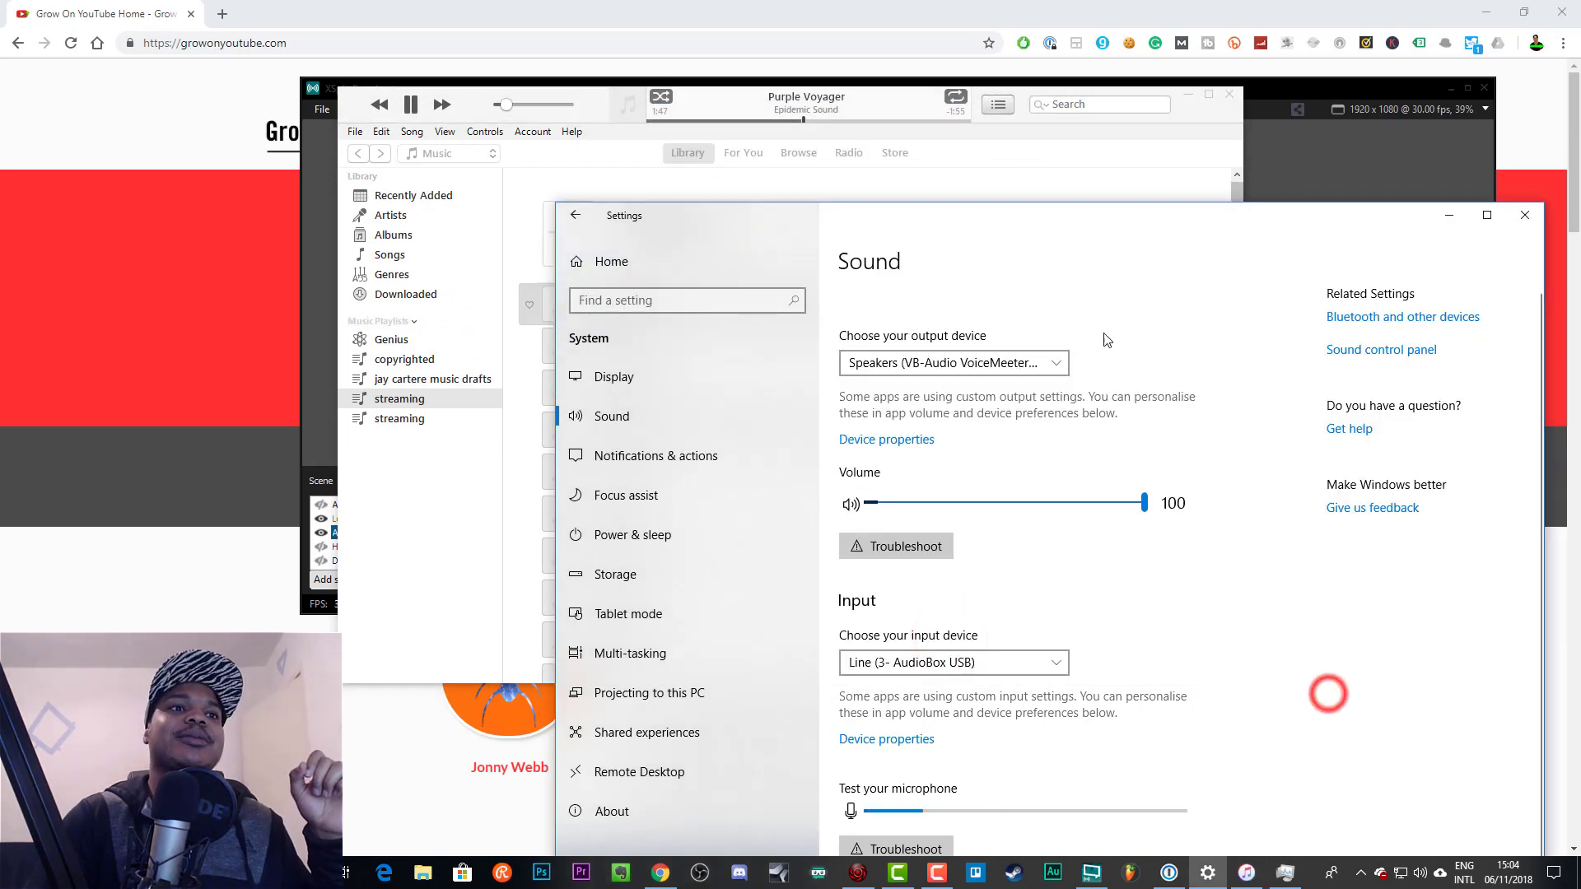
left_click(1063, 231)
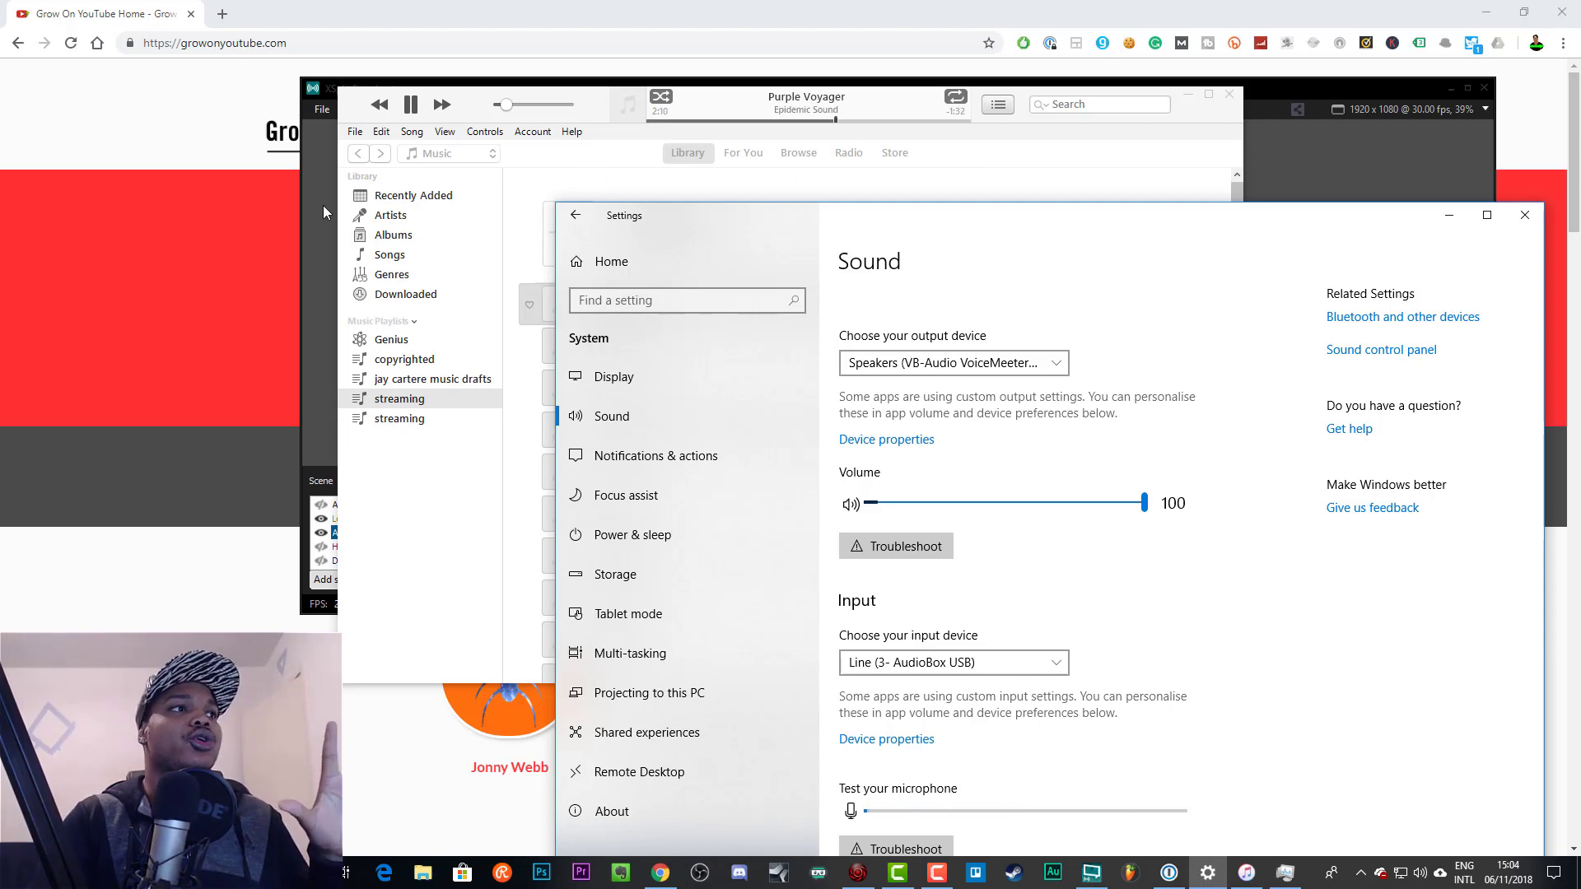
Arrange the iTunes and XSplit windows so both are accessible, and lower the iTunes playback volume slightly
left_click_drag(466, 108, 448, 371)
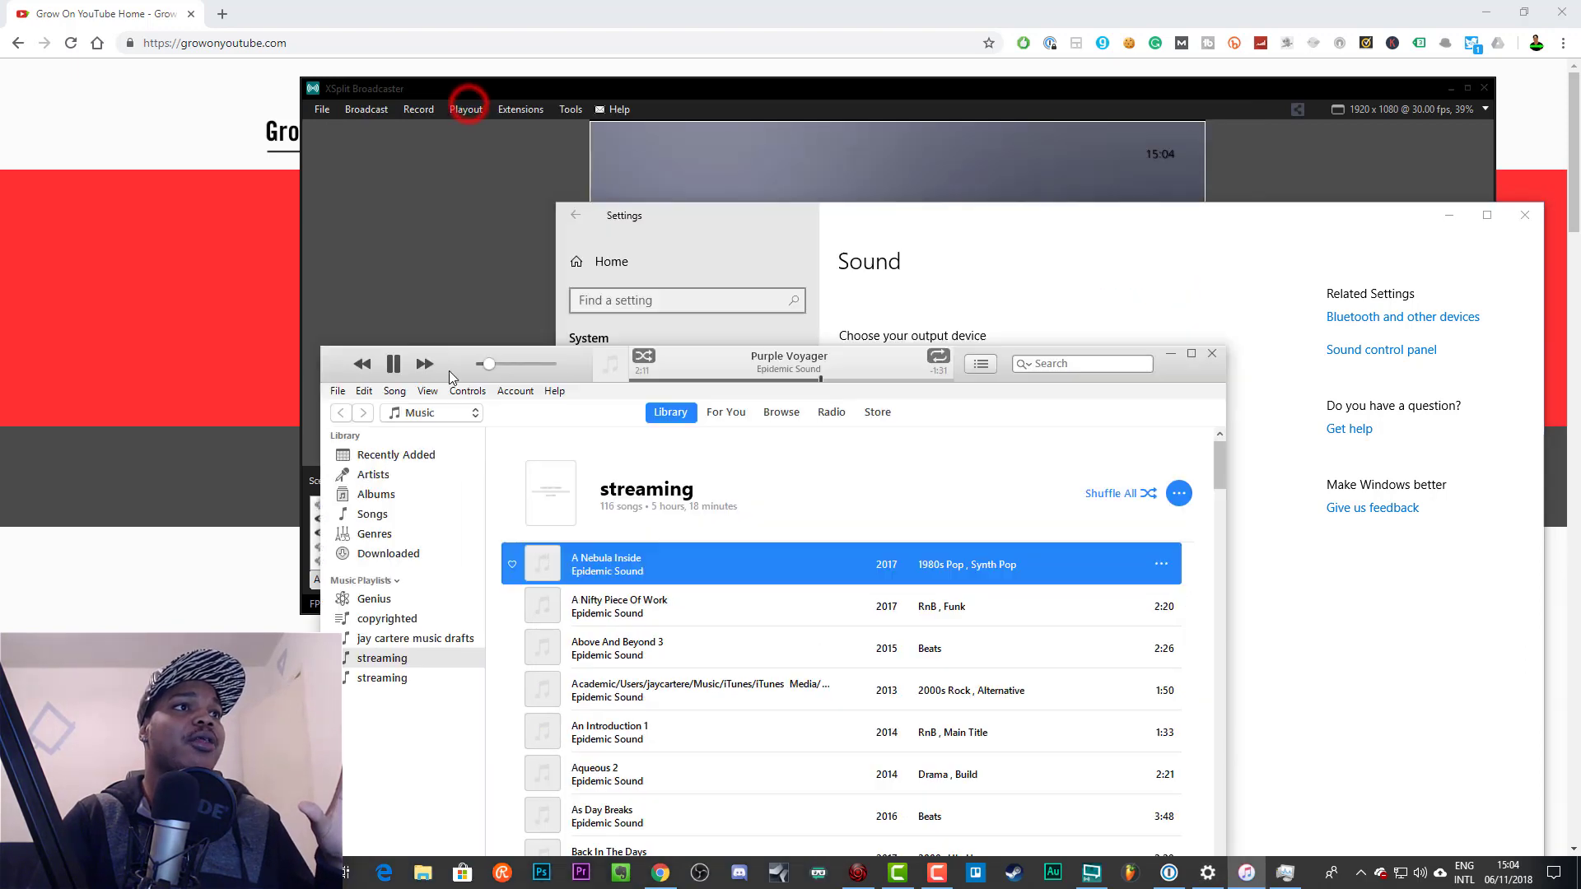
left_click_drag(699, 85, 832, 102)
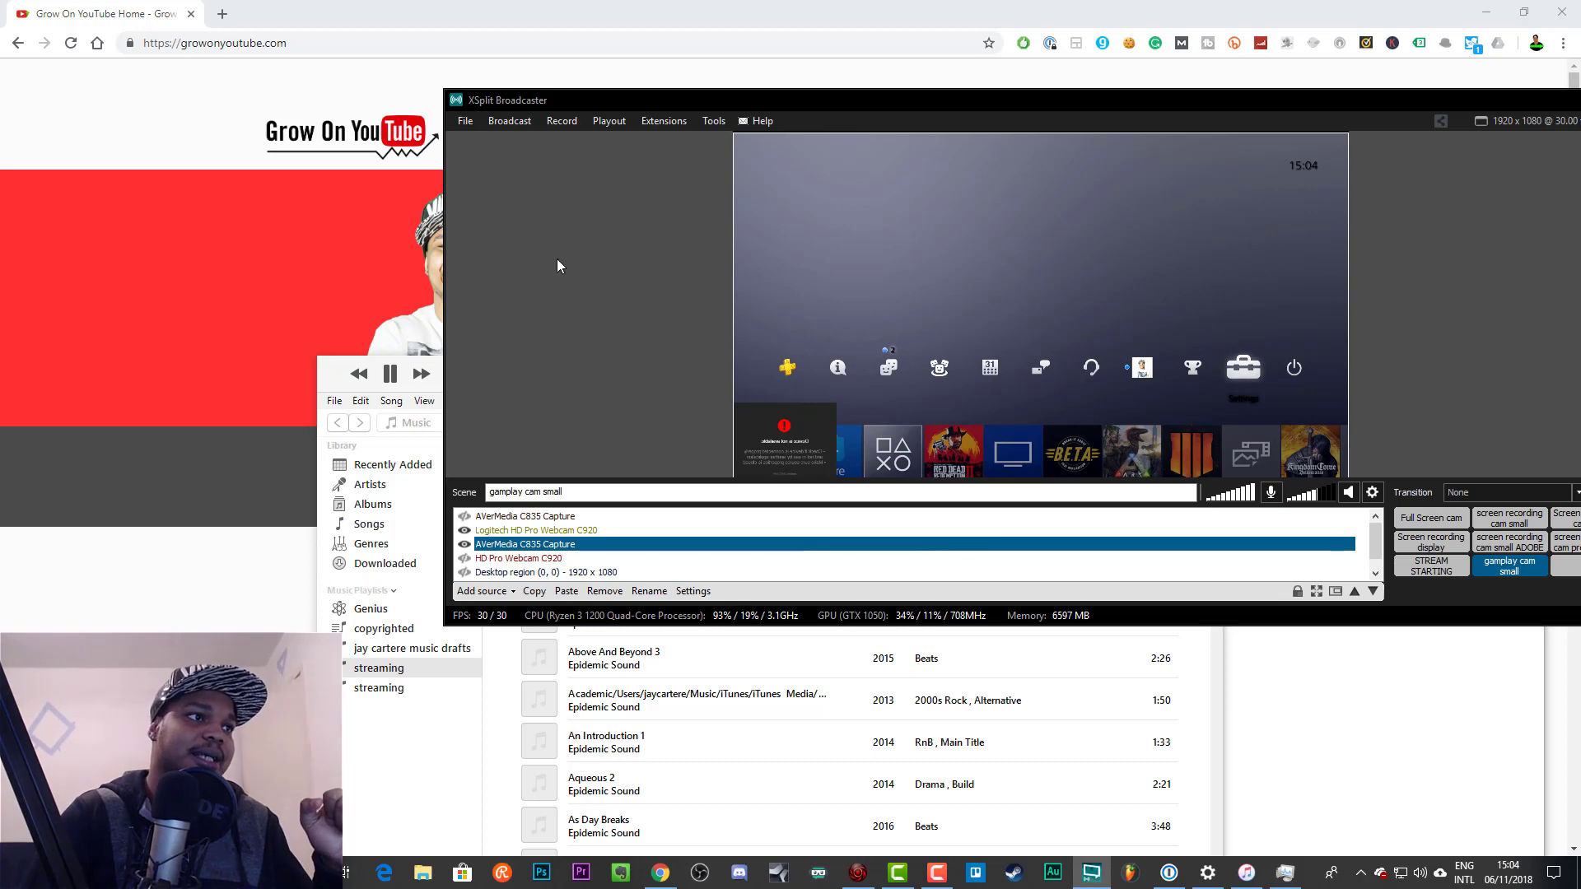
left_click_drag(331, 368, 115, 217)
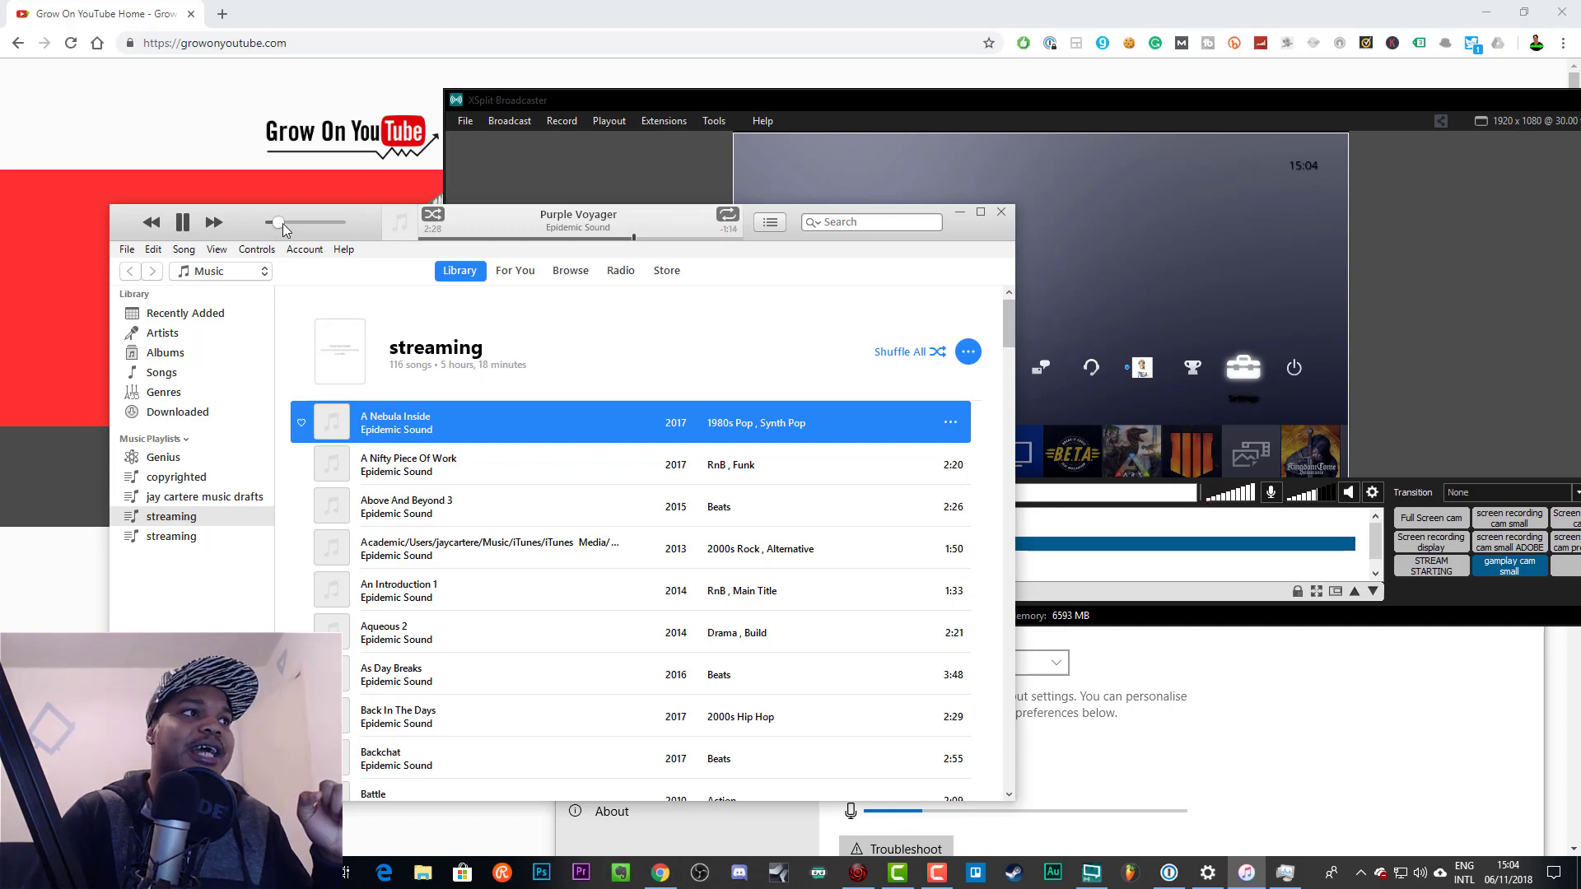
left_click_drag(280, 224, 275, 223)
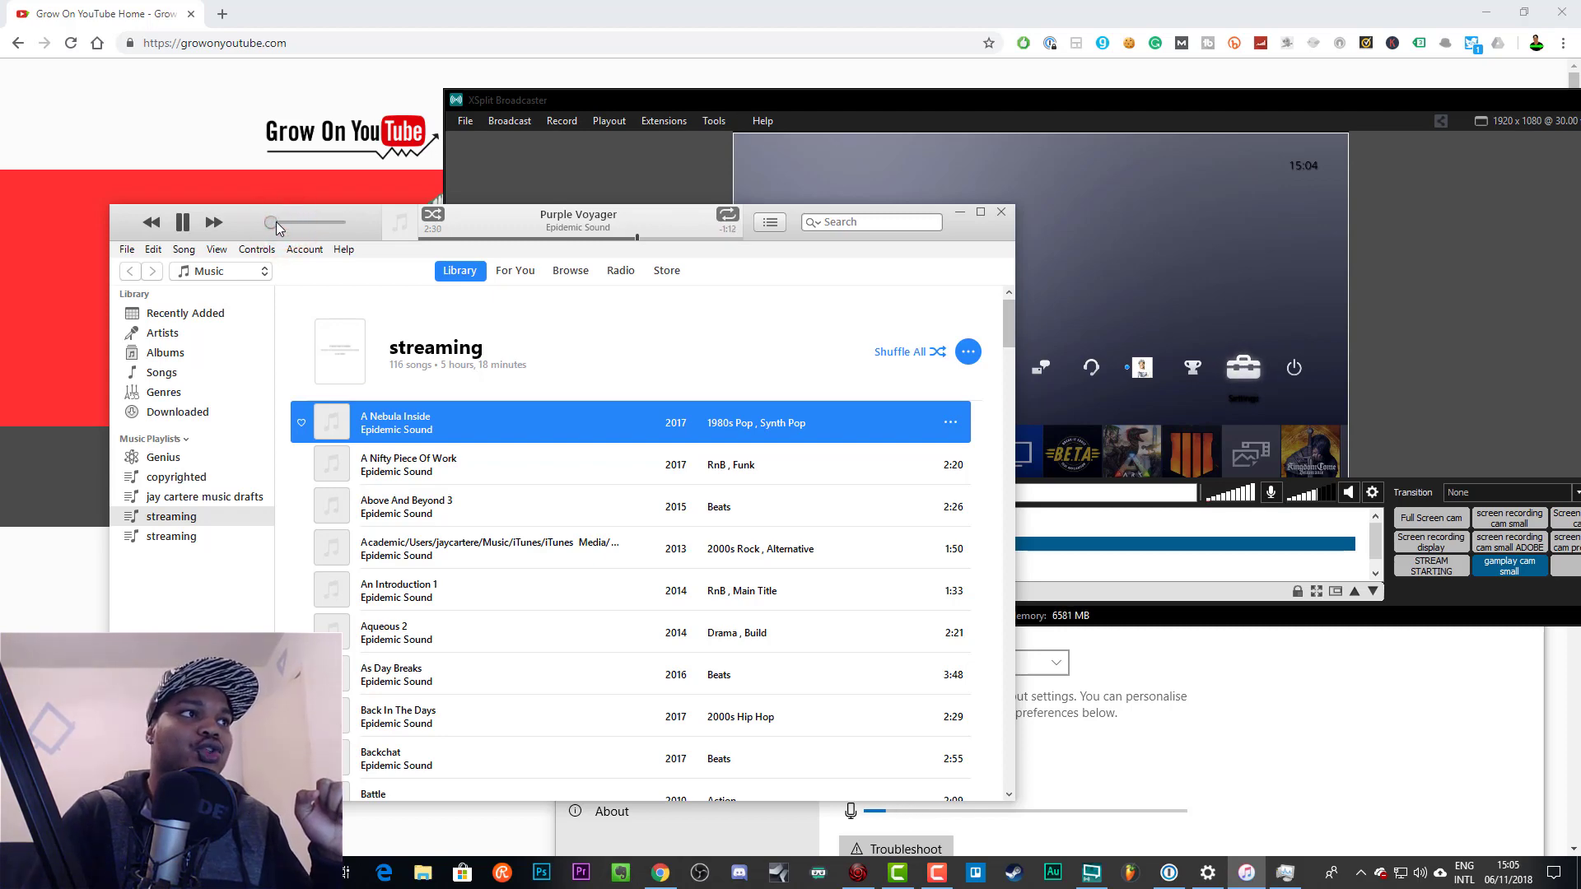
Bring the XSplit window to the front and check its microphone volume control
left_click(824, 109)
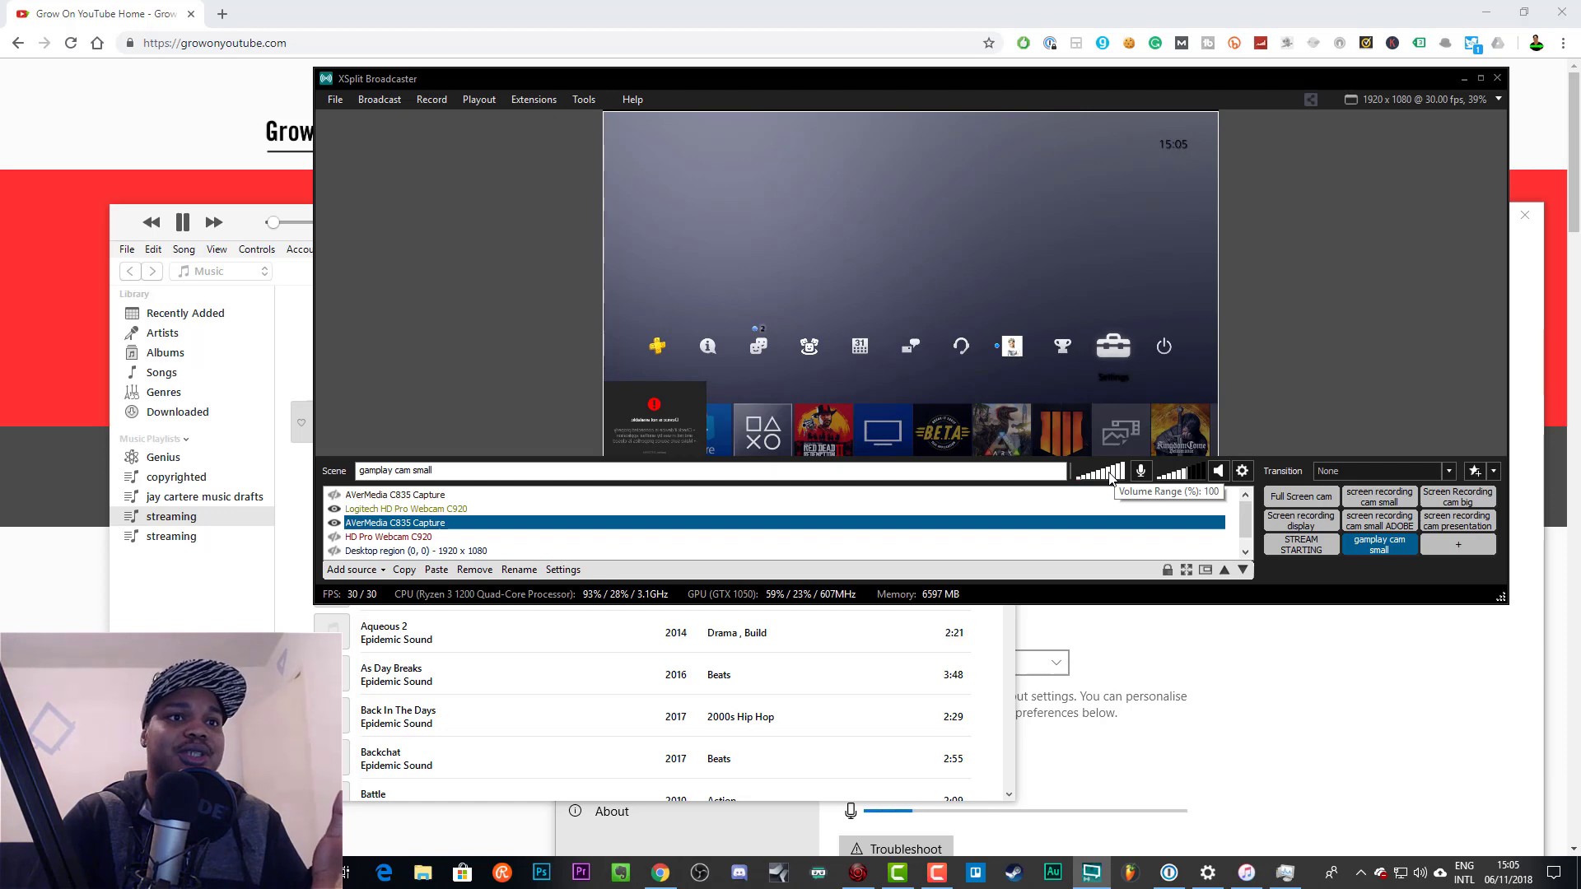
left_click(1111, 477)
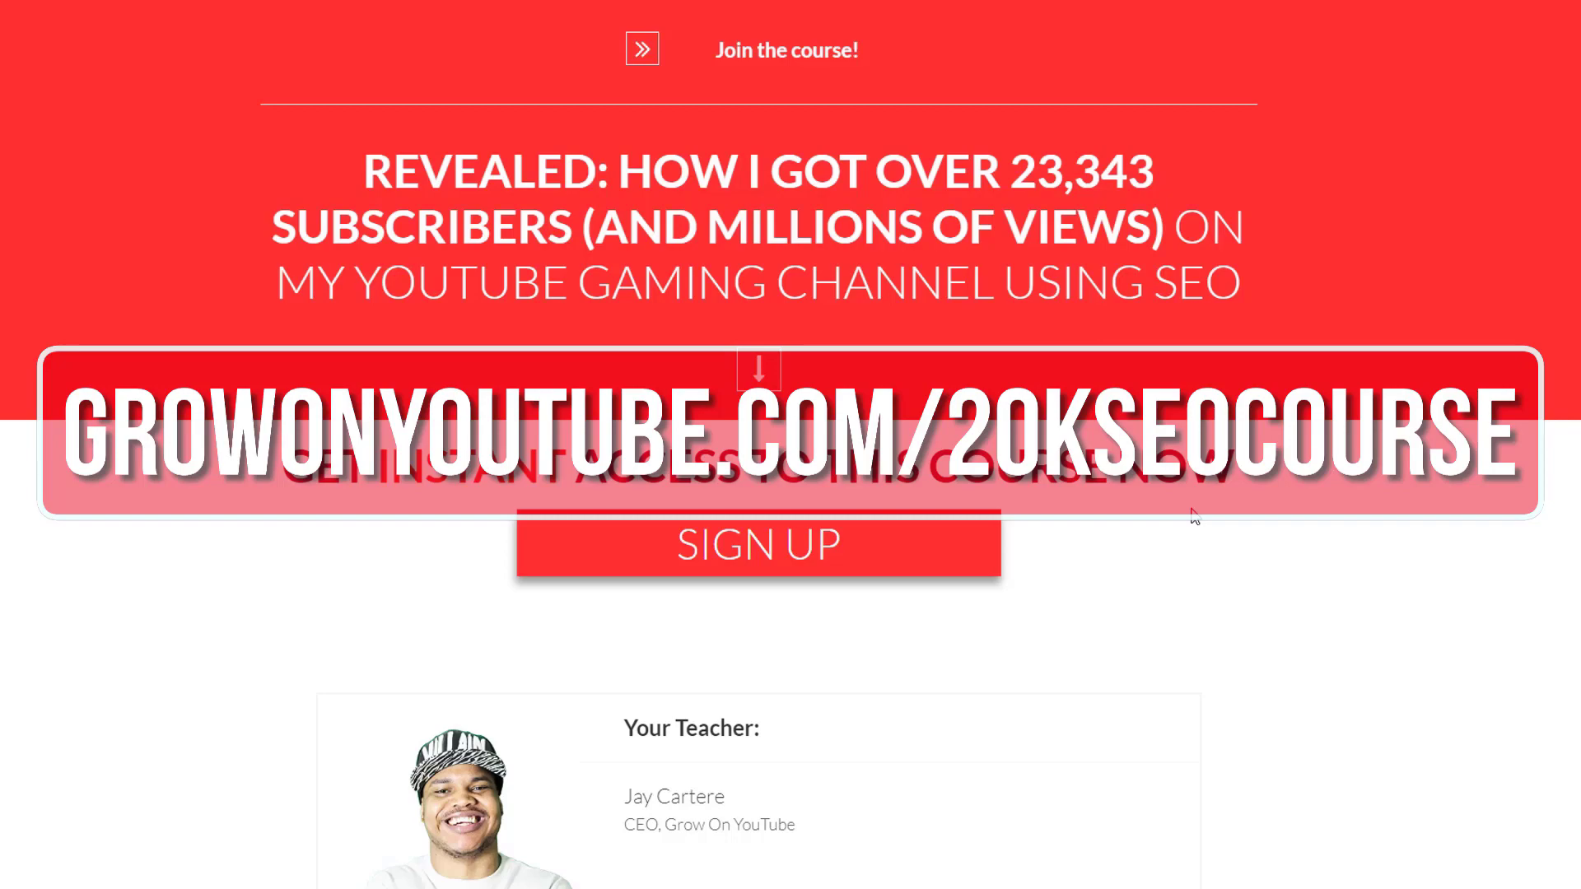
scroll(1174, 471, "down", 9)
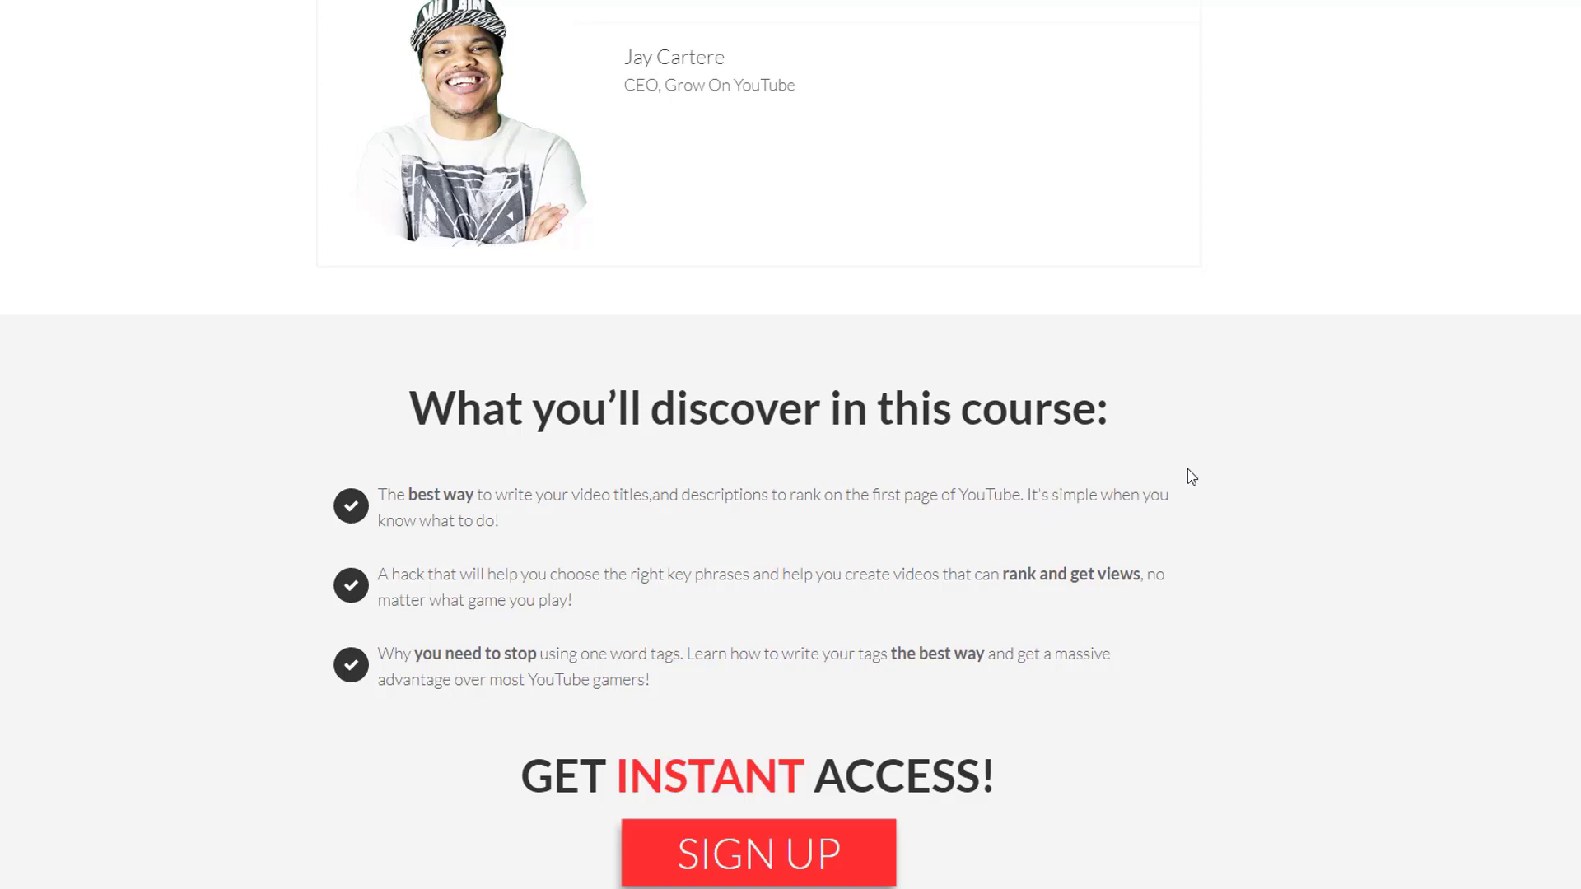
scroll(1188, 470, "up", 2)
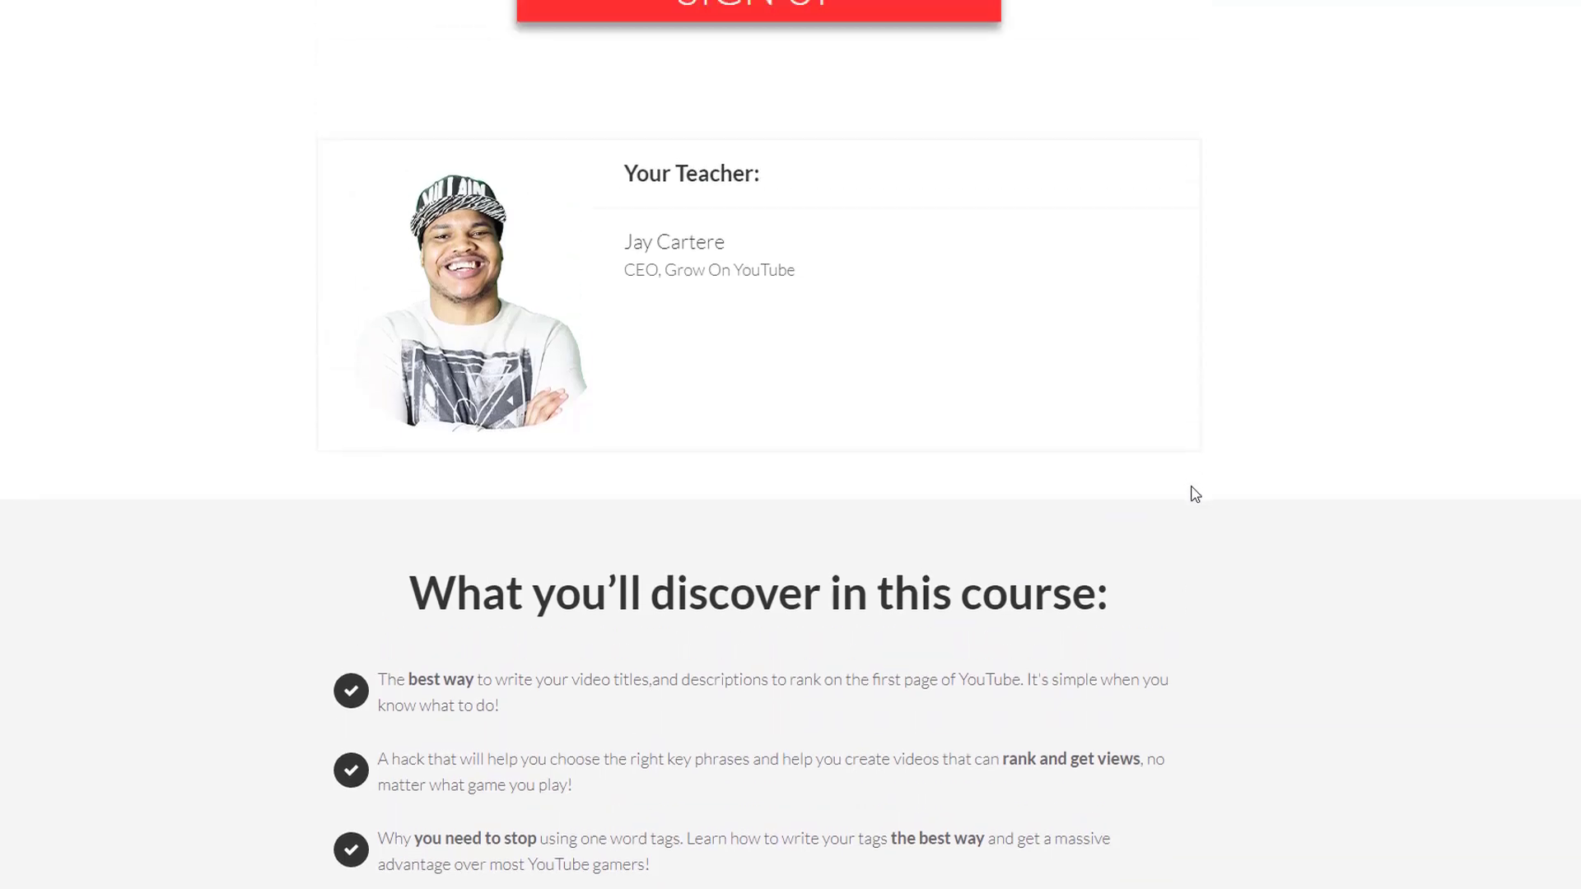